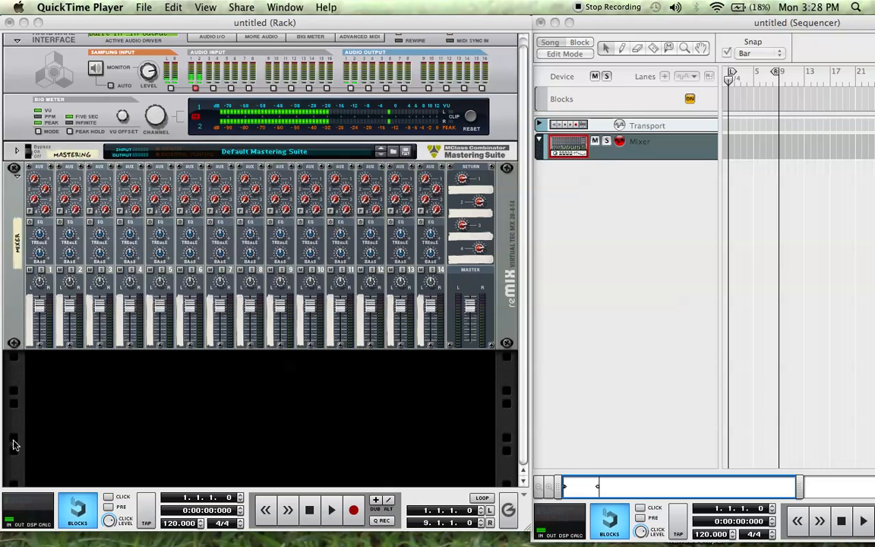
- Add a SubTractor Analog Synthesizer in the empty rack space below the mixer and inspect its cabling on the rack's rear
click(106, 414)
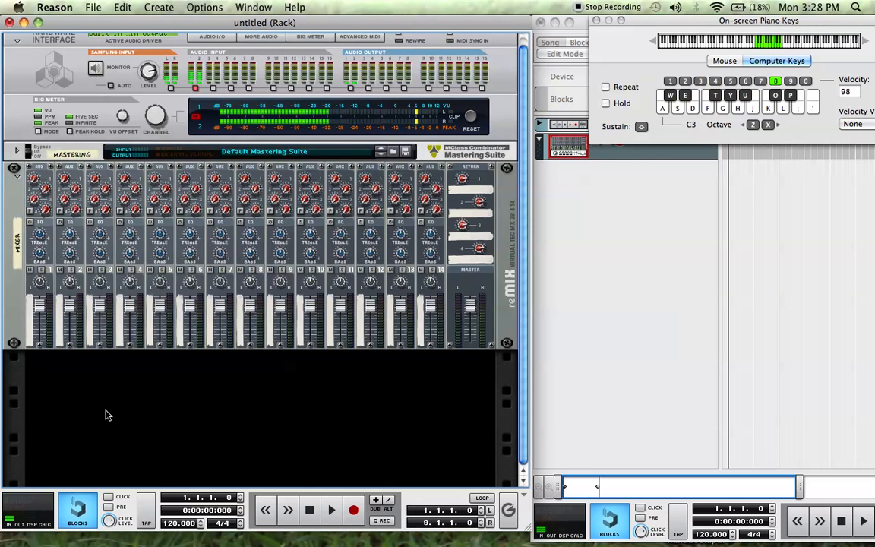
click(163, 7)
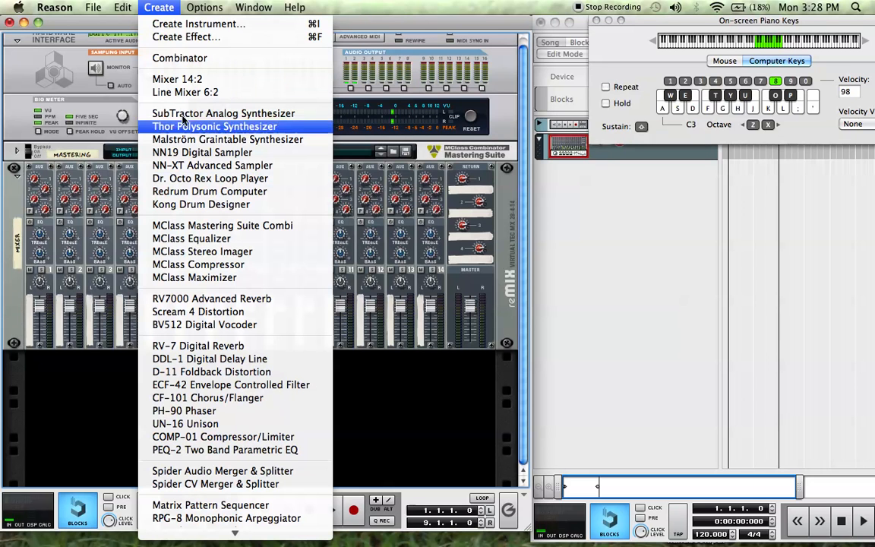
click(109, 406)
right_click(180, 404)
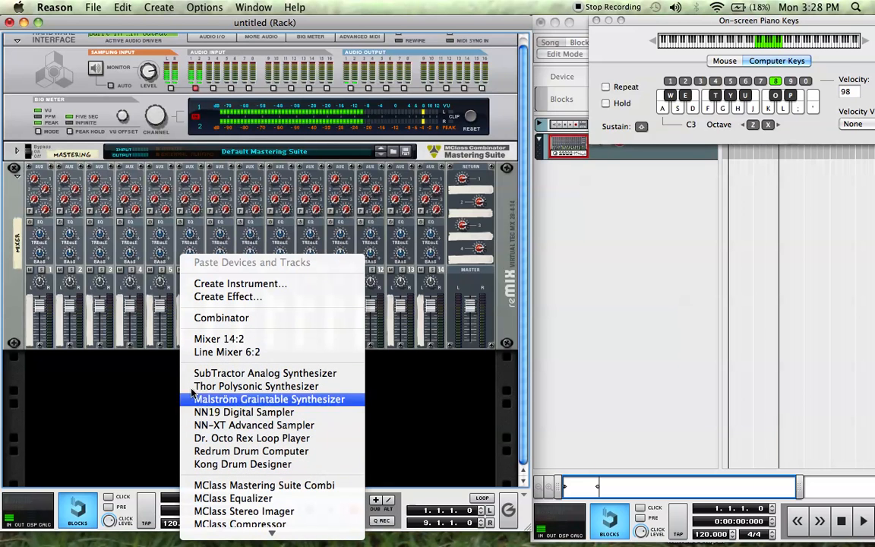
click(230, 372)
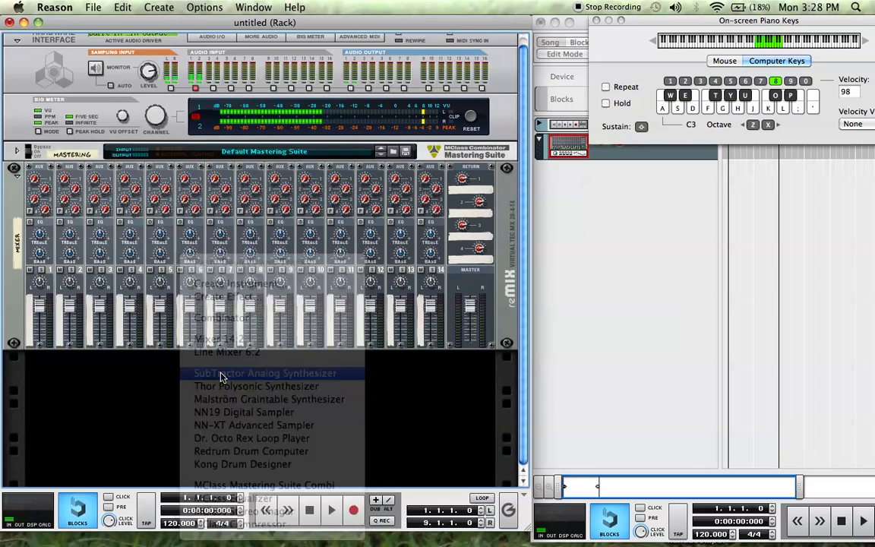
scroll(316, 338, down, 2)
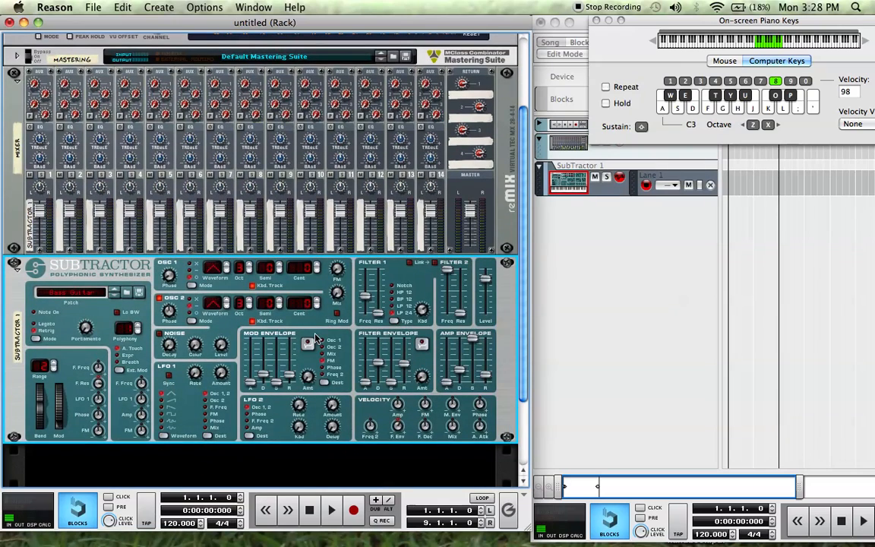
key(Tab)
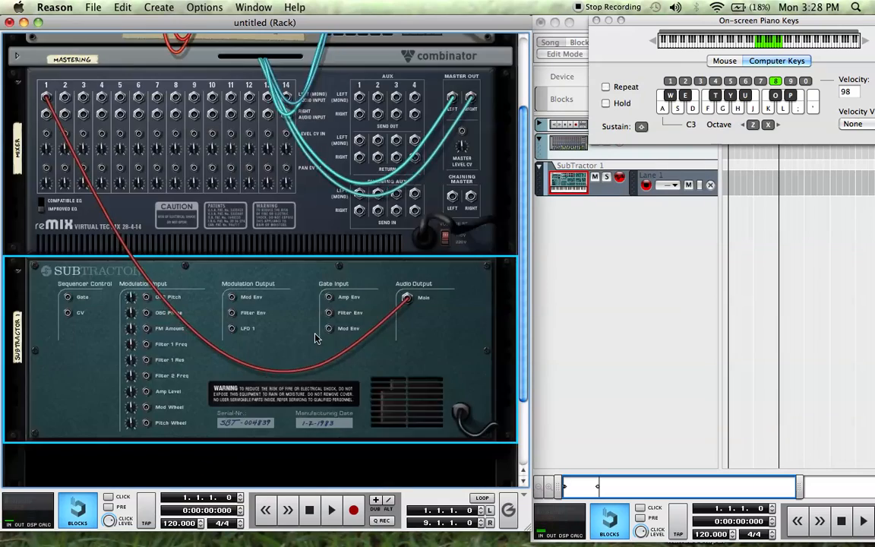
key(Tab)
key(Tab)
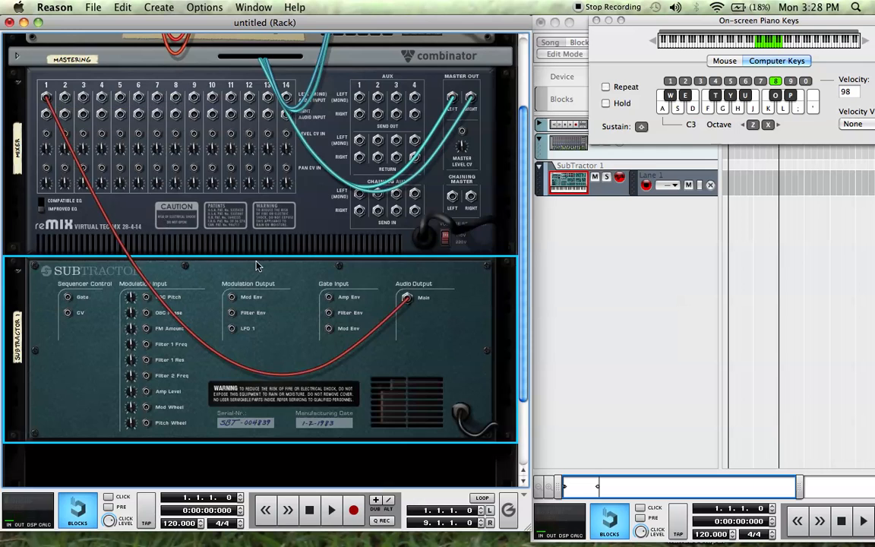
key(Tab)
- Add a Thor Polysonic Synthesizer below the SubTractor and trace its audio output cables to the mixer on the rack's rear
right_click(265, 460)
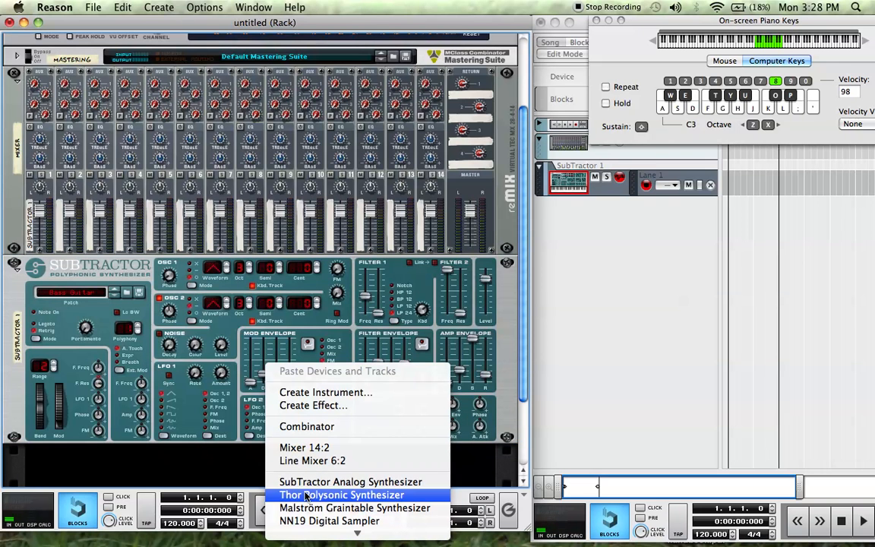
click(306, 494)
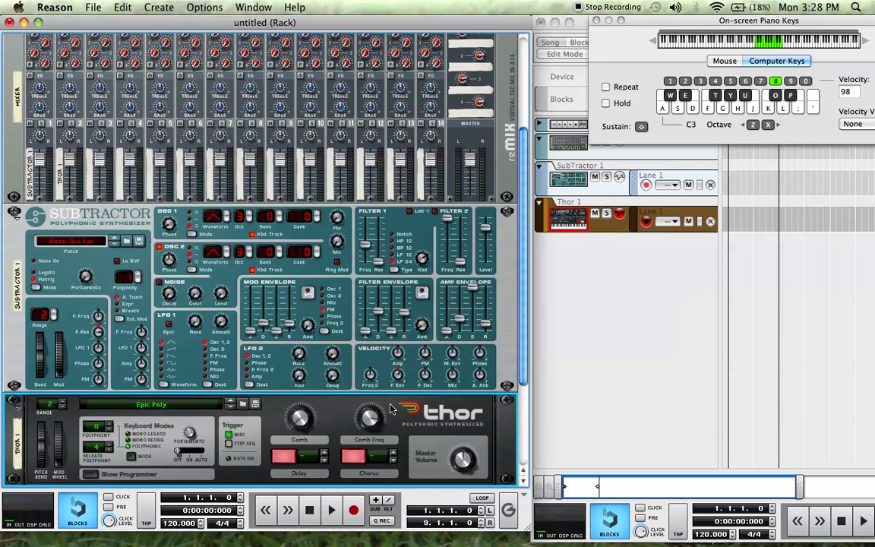
key(Tab)
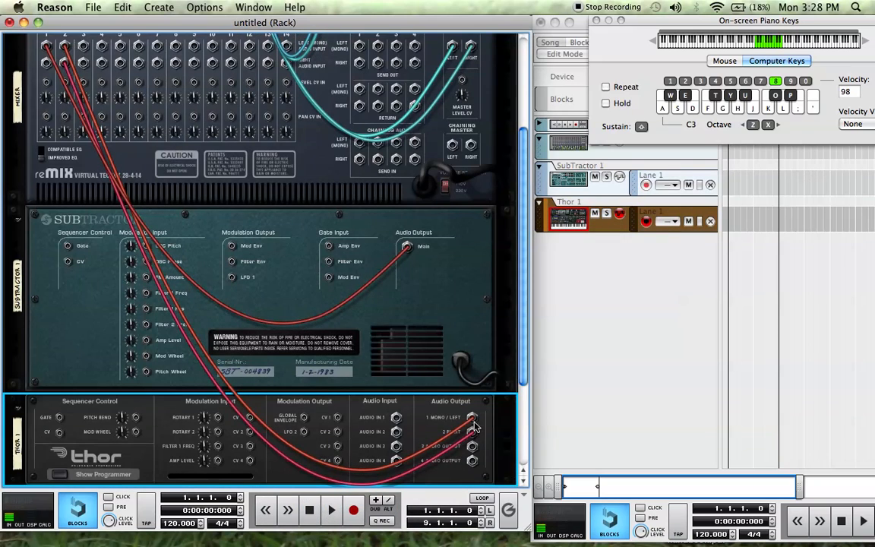
scroll(477, 440, up, 3)
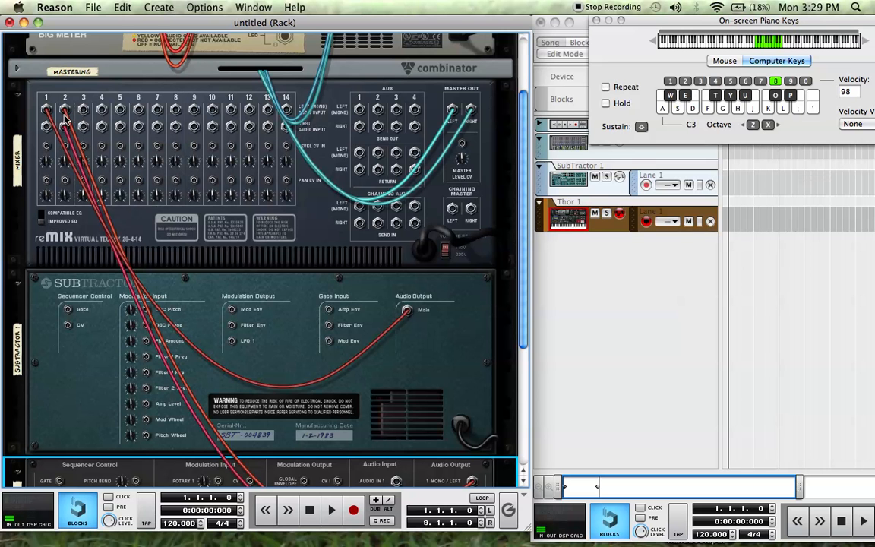
scroll(295, 366, down, 12)
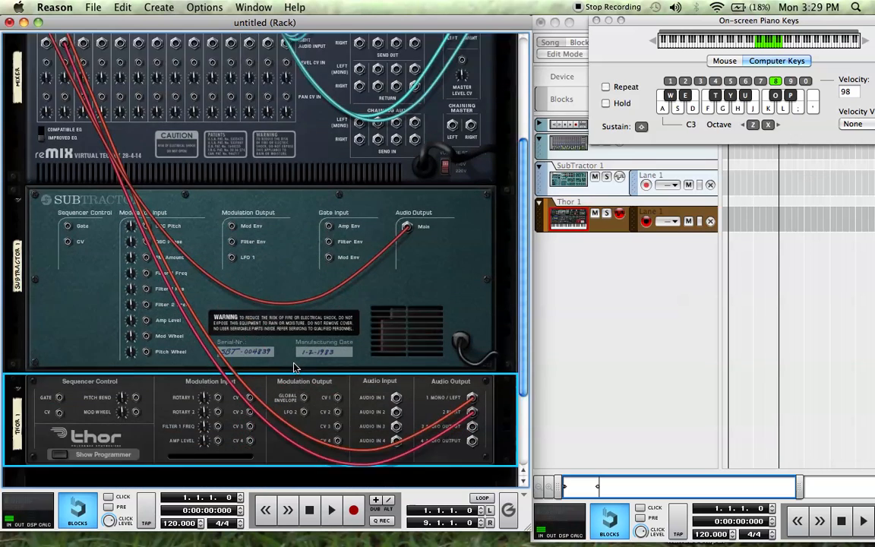
key(Tab)
- Add a Malström Graintable Synthesizer below Thor without automatic cable routing
click(246, 394)
right_click(245, 393)
mouse_move(277, 532)
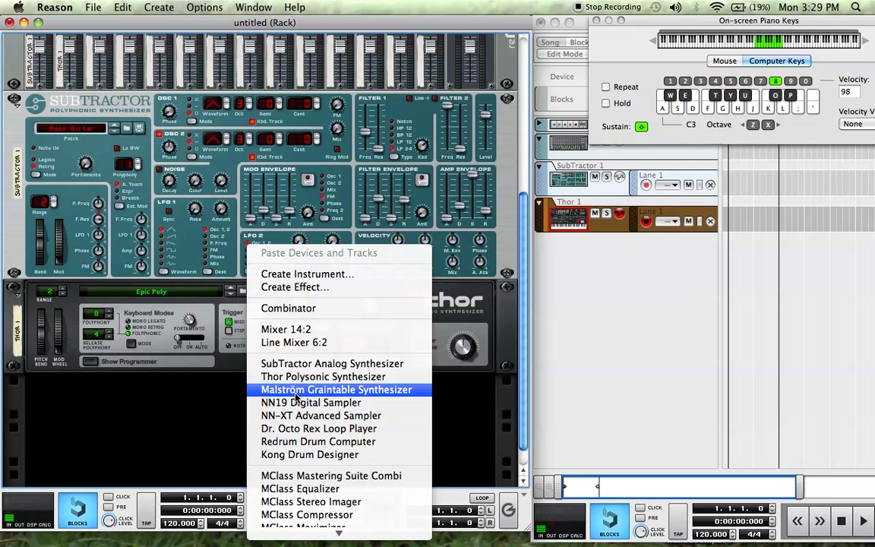
click(295, 394)
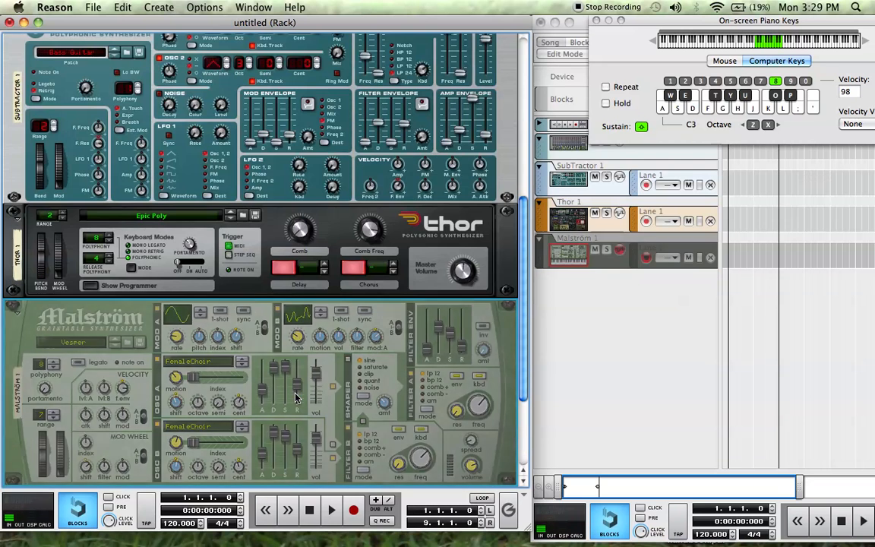
- On the rack's rear, connect the Malström's left filter A main output to the mixer's channel 10 left audio input
key(Tab)
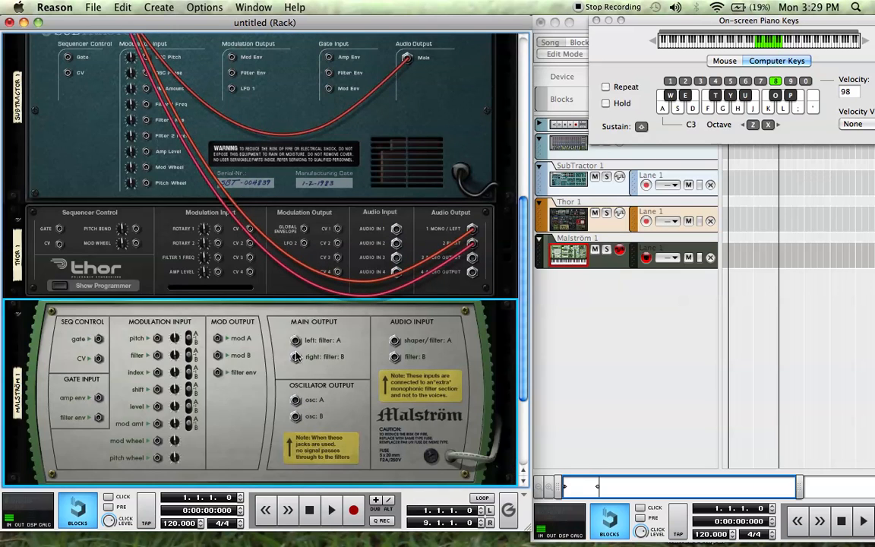
scroll(266, 316, up, 5)
scroll(281, 334, down, 8)
scroll(296, 357, up, 4)
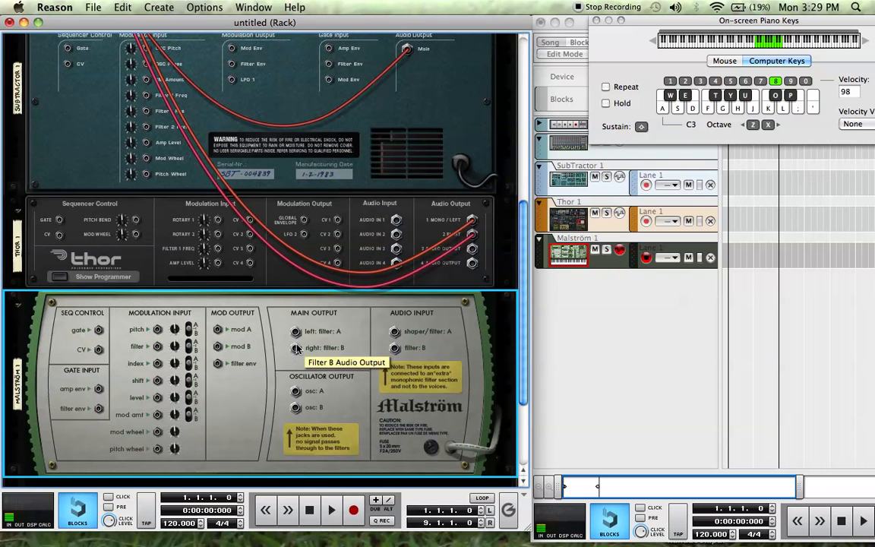
mouse_move(295, 331)
mouse_down()
mouse_move(266, 228)
mouse_move(243, 84)
mouse_move(255, 24)
mouse_move(205, 60)
mouse_move(152, 43)
mouse_move(232, 95)
mouse_move(212, 94)
mouse_up()
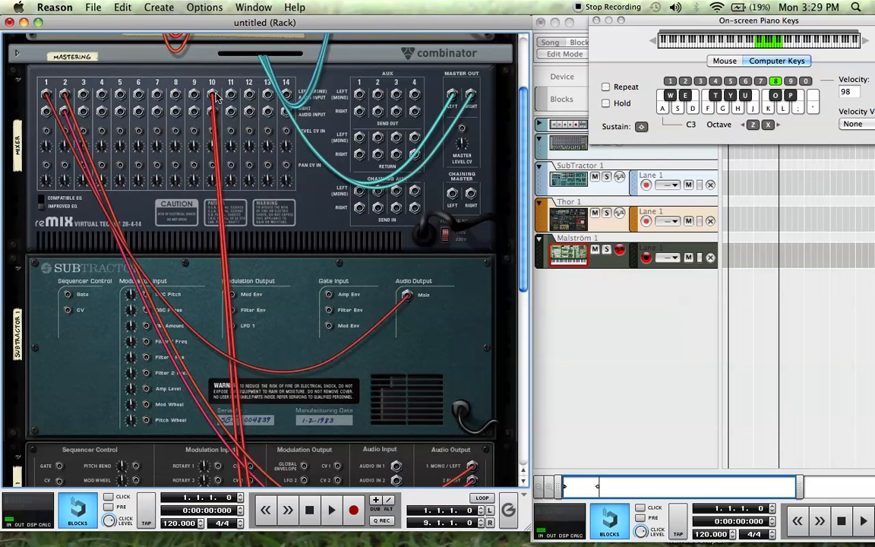
scroll(289, 302, down, 1)
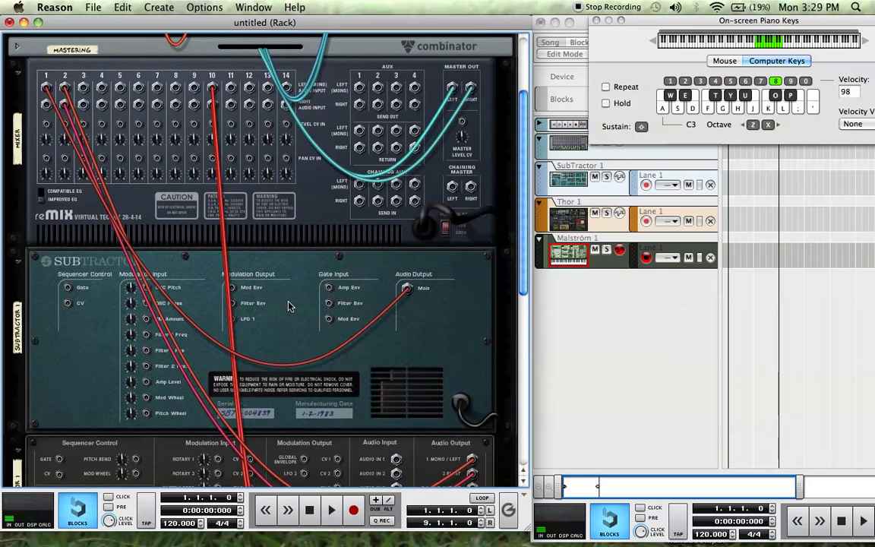
- Return to the rack's front and delete the Malström, Thor and SubTractor devices
key(Tab)
scroll(288, 303, down, 6)
scroll(288, 305, down, 2)
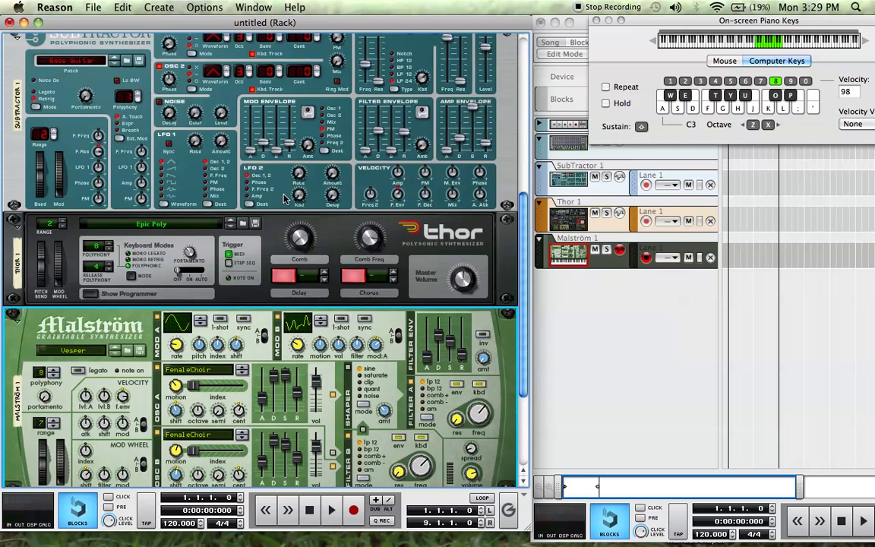
key(Delete)
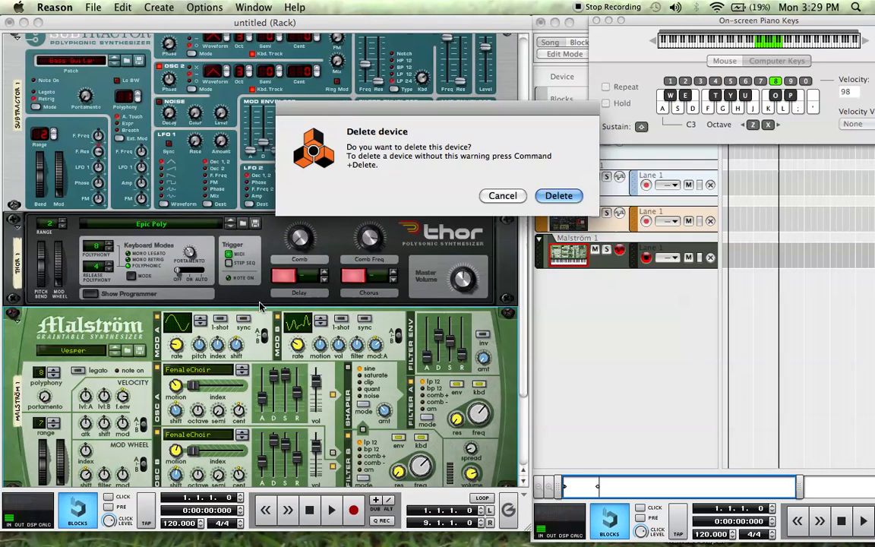
key(Return)
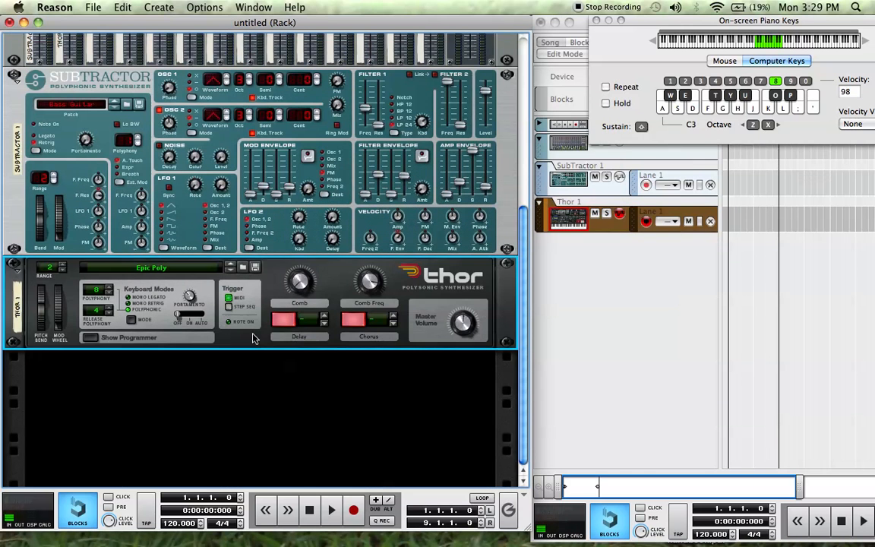
key(Delete)
key(Return)
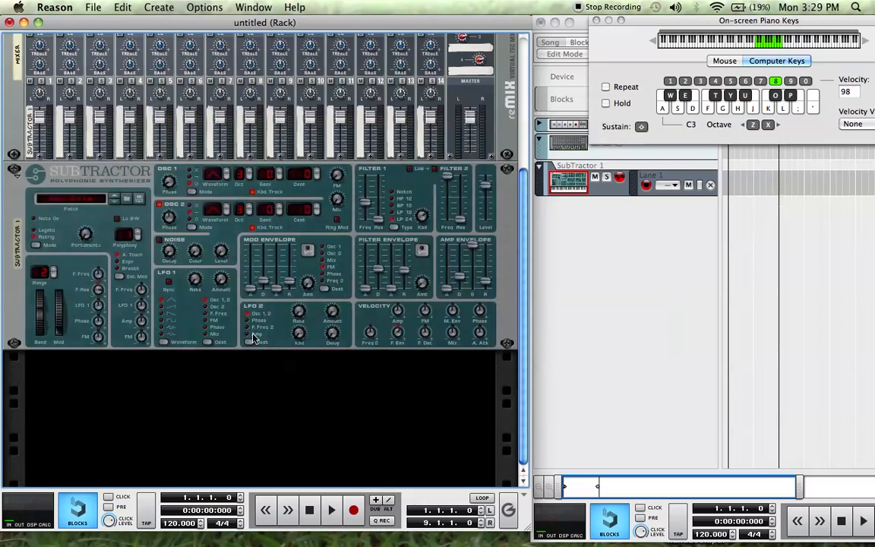
key(Delete)
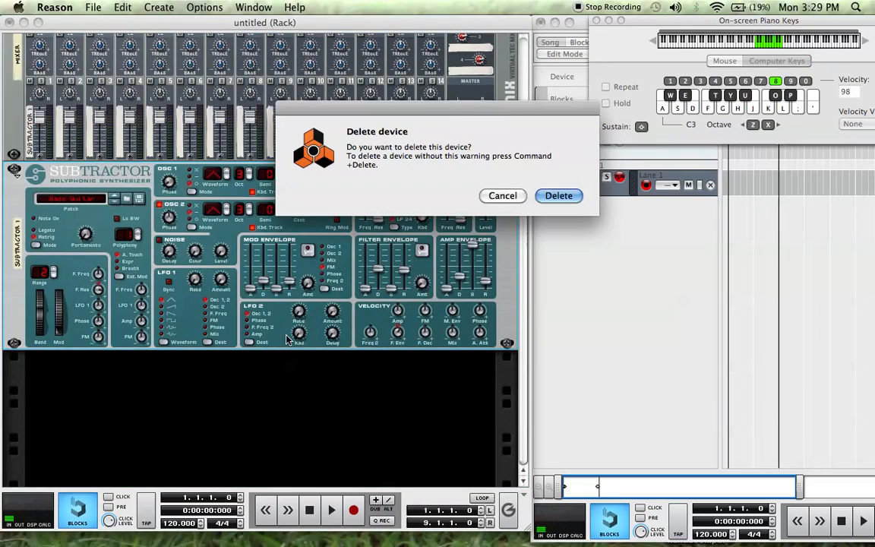
key(Return)
- Add a new SubTractor Analog Synthesizer in the empty rack space below the mixer
right_click(206, 377)
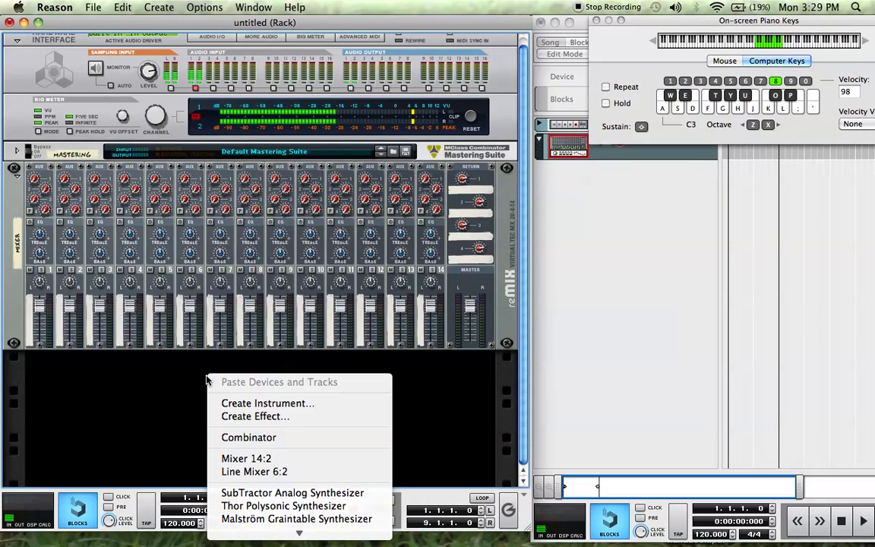
click(265, 494)
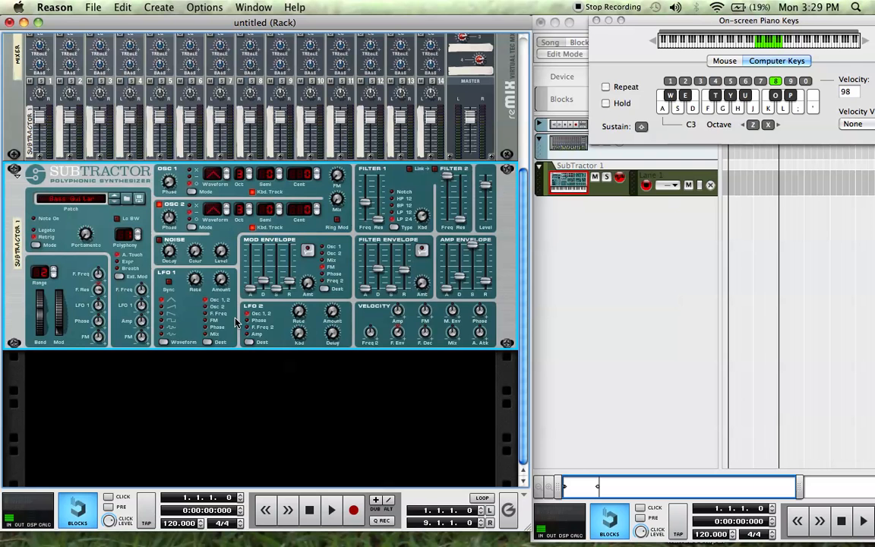
right_click(229, 328)
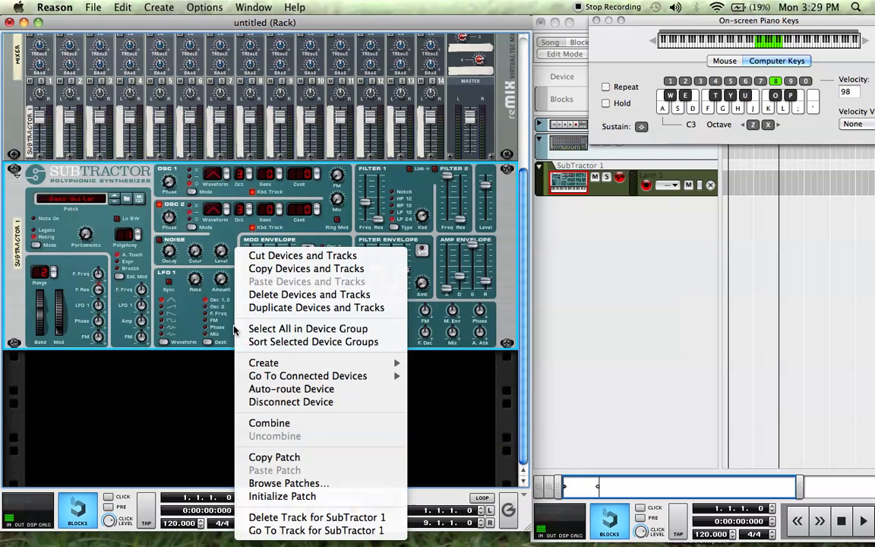
click(230, 326)
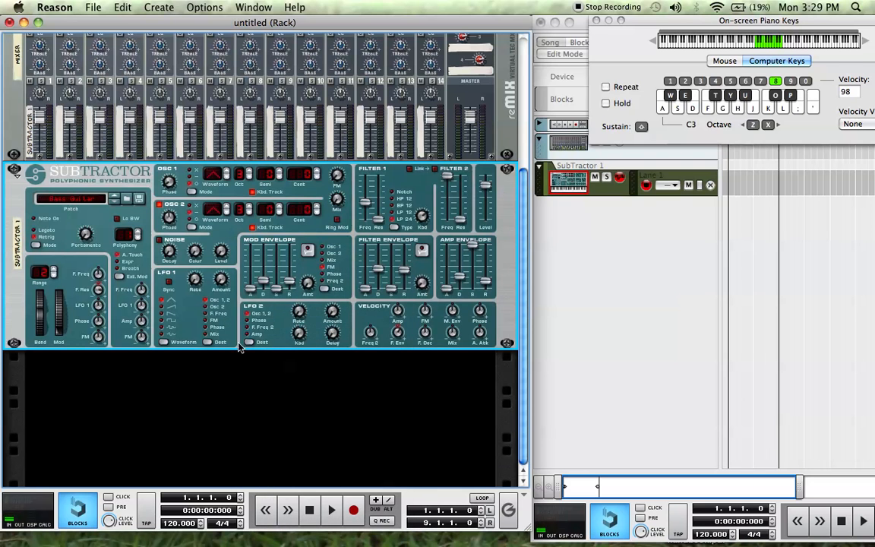
- Create an MClass Equalizer on the SubTractor and trace its rear cabling from the synthesizer to the mixer
right_click(232, 332)
mouse_move(262, 362)
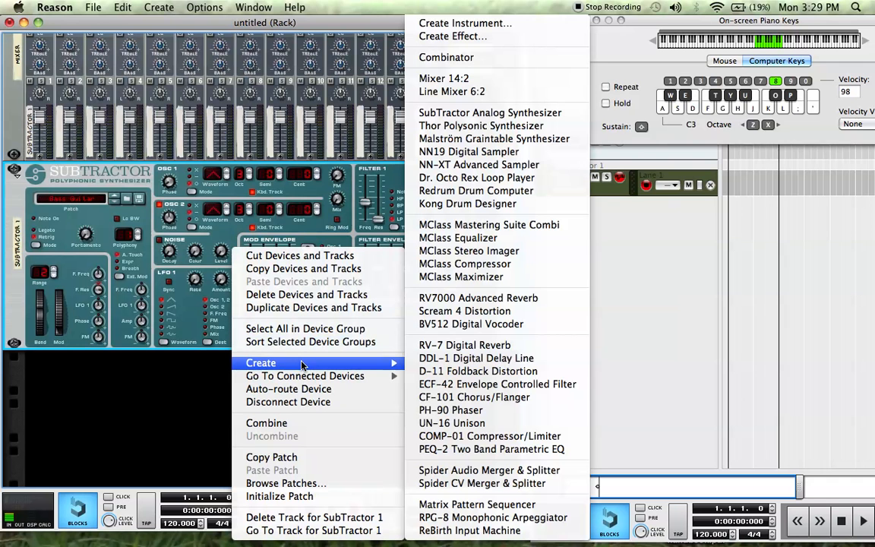
click(460, 238)
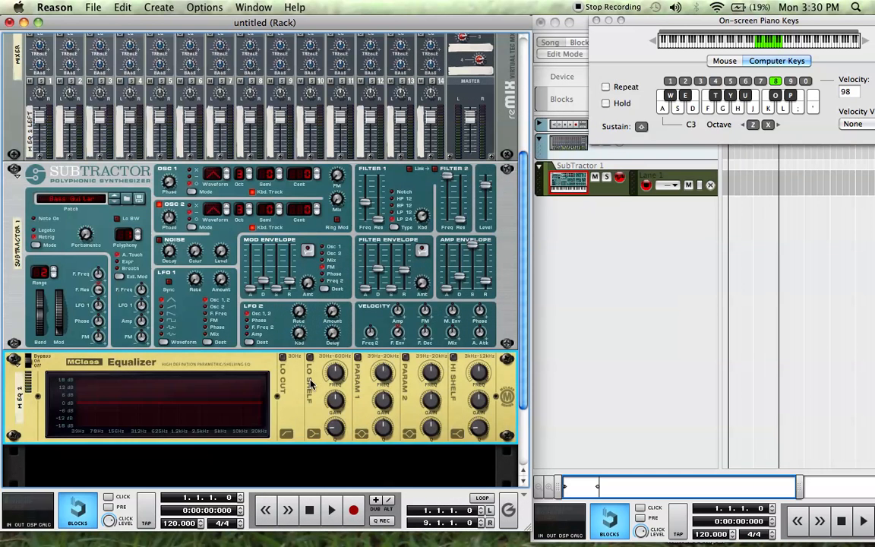
key(Tab)
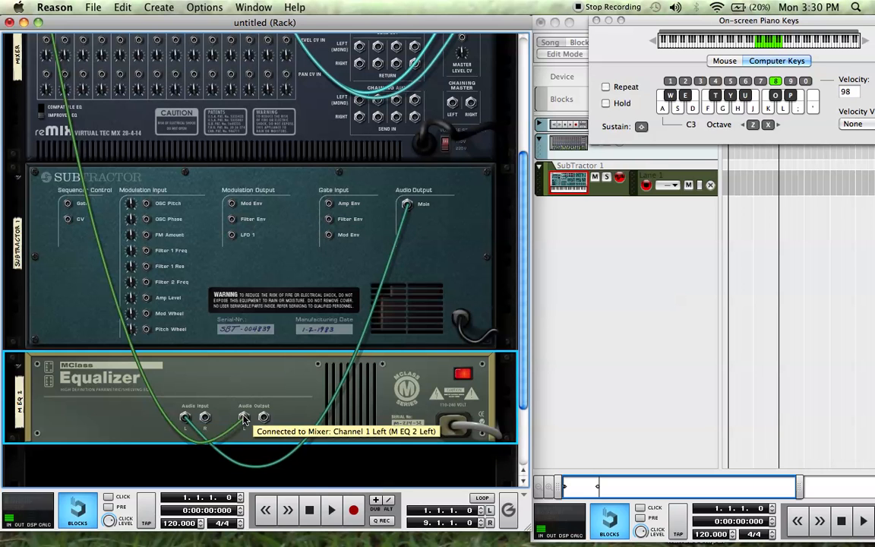
scroll(243, 419, up, 1)
scroll(243, 419, up, 2)
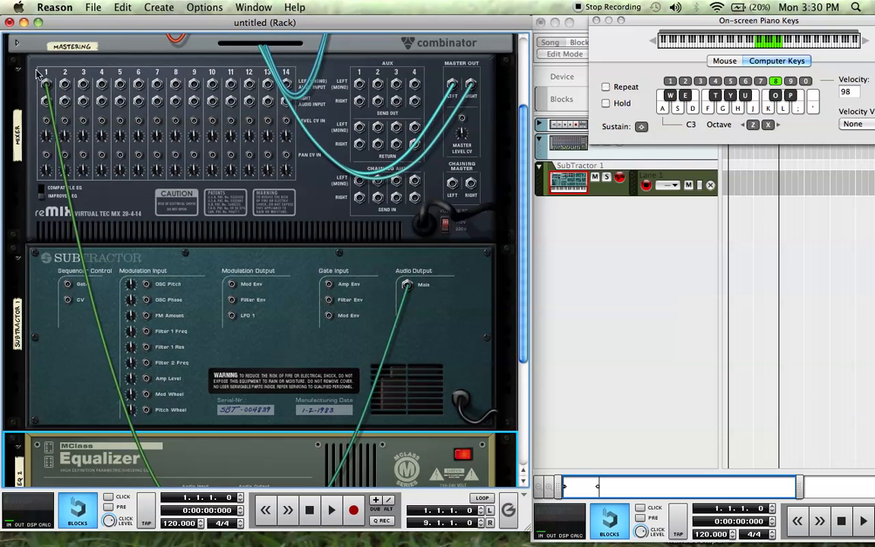
scroll(240, 387, down, 3)
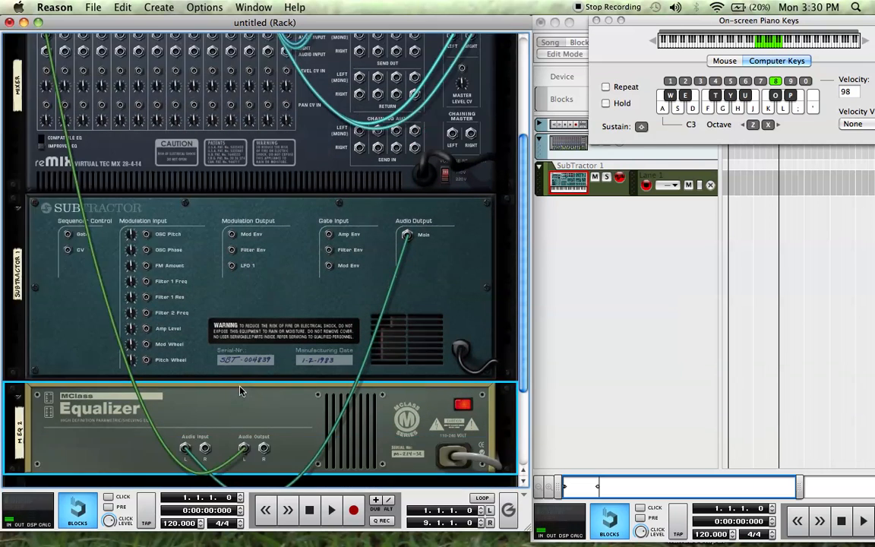
- Create an MClass Compressor on the MClass Equalizer and show its cable routing on the rack's rear
key(Tab)
scroll(242, 391, down, 3)
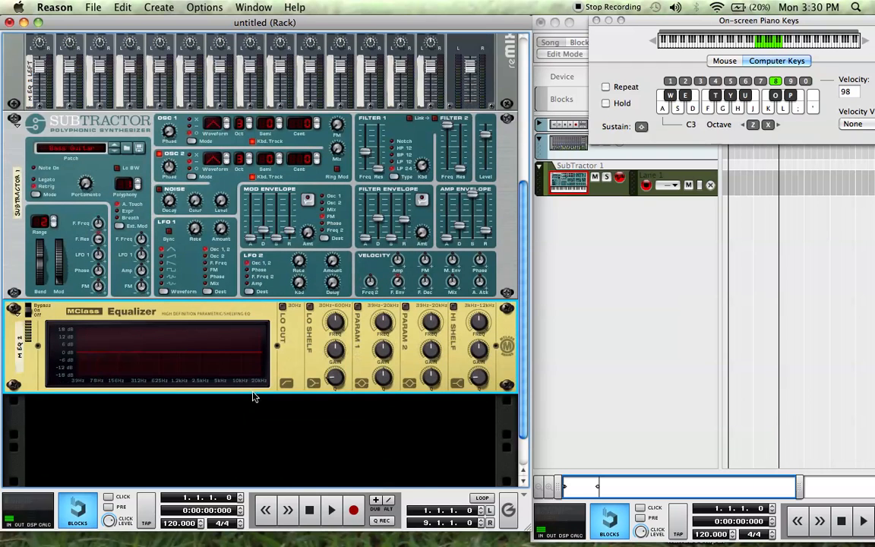
right_click(307, 308)
mouse_move(382, 422)
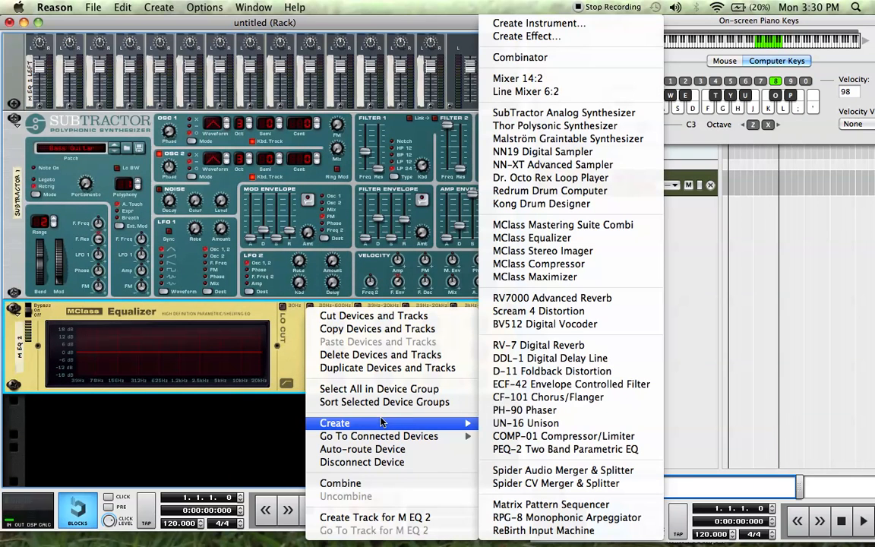
click(544, 266)
key(Tab)
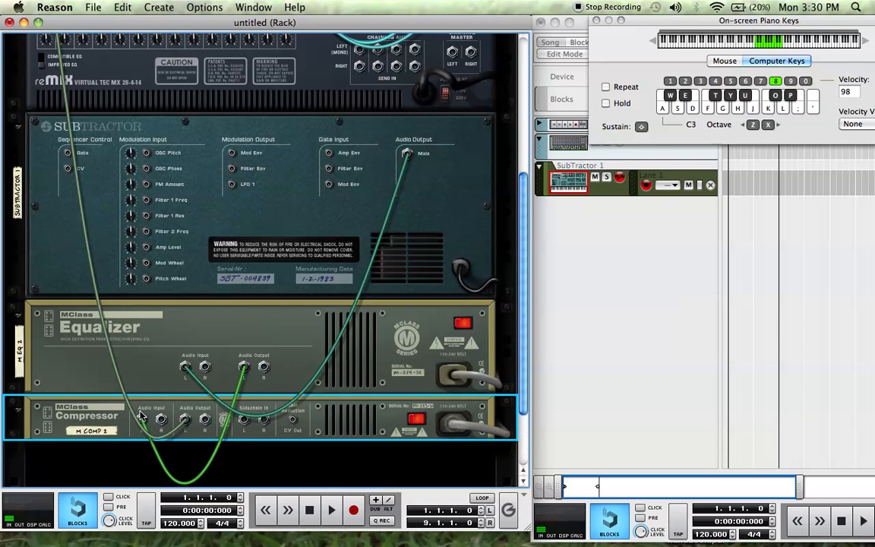
- Repatch the rear cables by hand so the SubTractor feeds the MClass Compressor, then the MClass Equalizer, then the mixer's first channel
scroll(55, 82, up, 5)
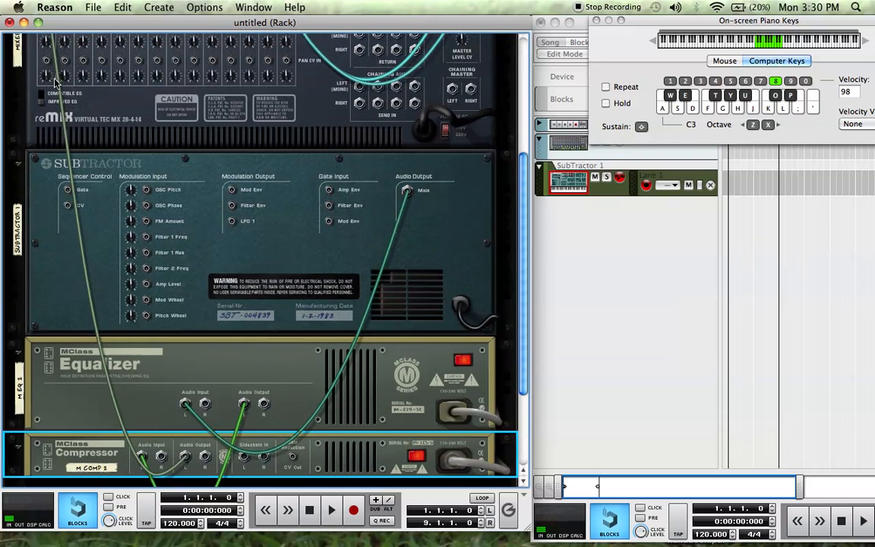
scroll(124, 238, down, 7)
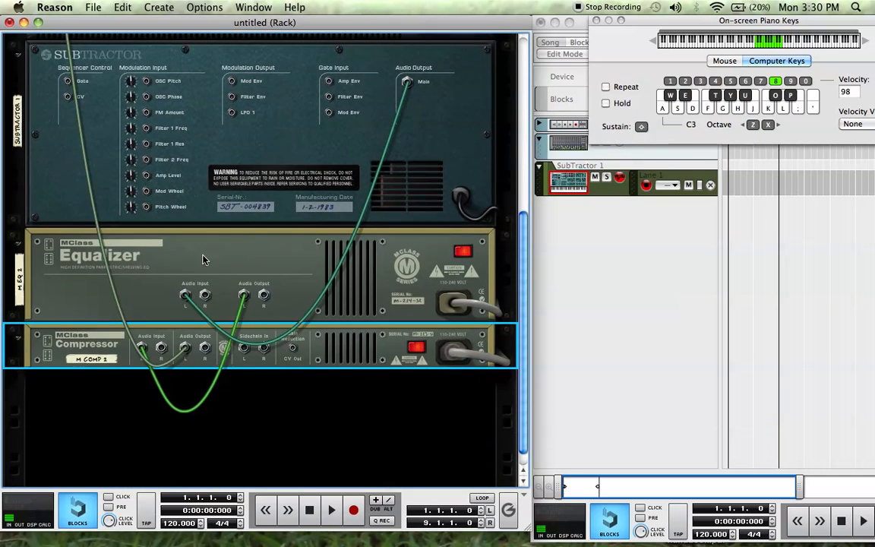
key(Tab)
key(Tab)
key(Tab)
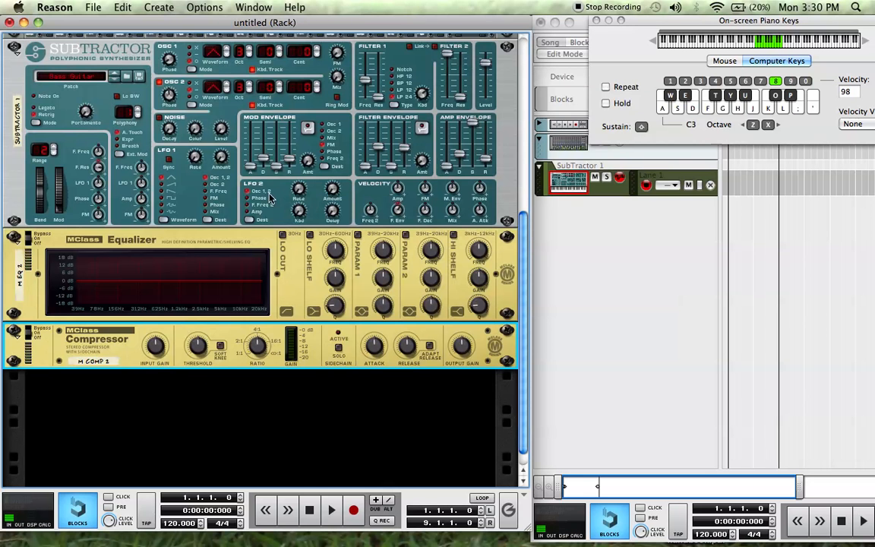
key(Tab)
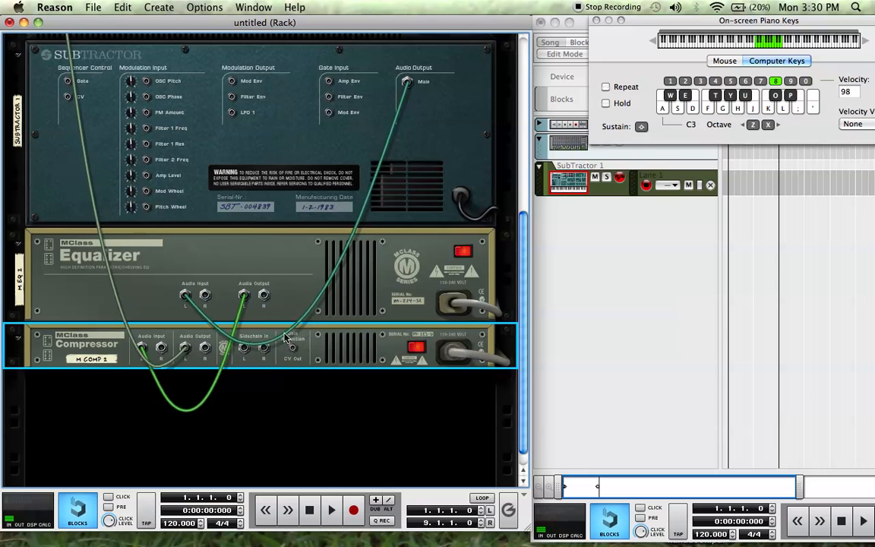
mouse_move(187, 296)
mouse_down()
mouse_move(140, 352)
mouse_move(184, 323)
mouse_move(182, 298)
mouse_up()
drag(181, 350, 185, 295)
click(241, 292)
drag(242, 292, 55, 72)
scroll(173, 245, down, 5)
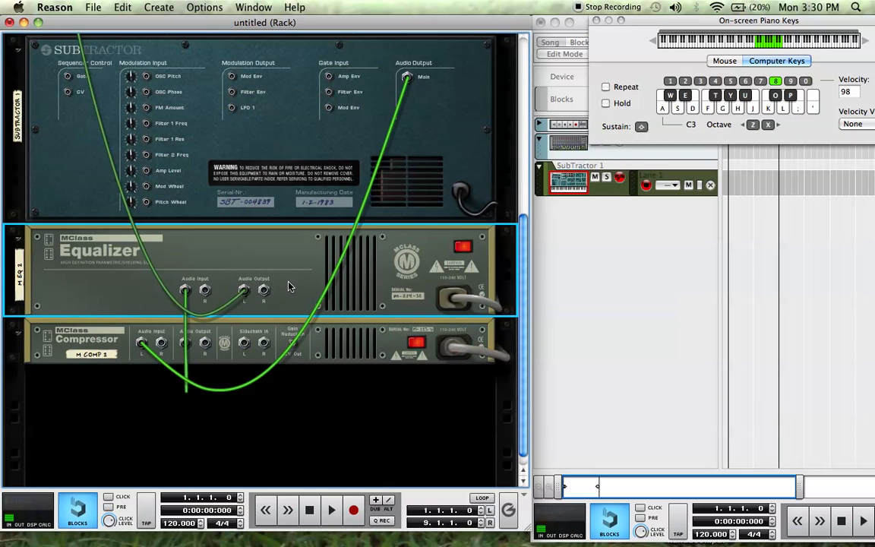
- Return to the rack's front and delete the MClass Compressor and the MClass Equalizer
key(Tab)
click(323, 348)
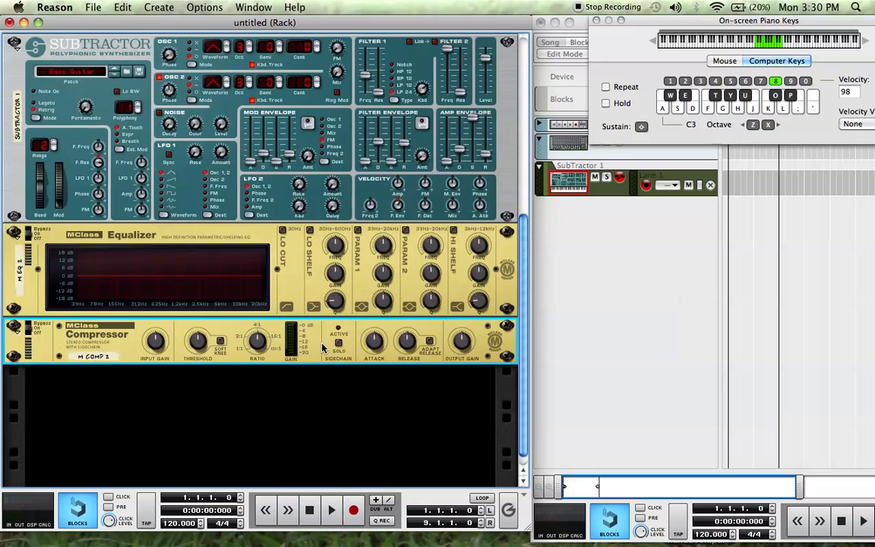
key(Delete)
key(Return)
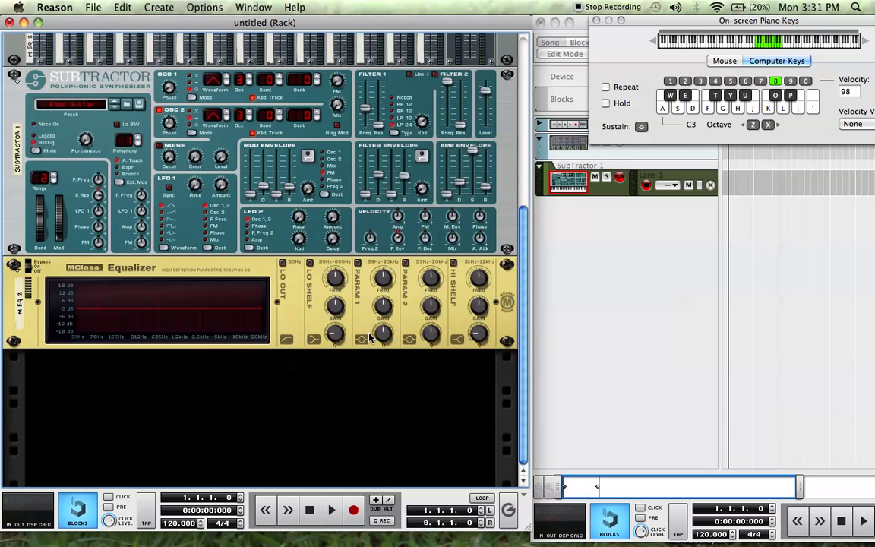
key(Delete)
key(Return)
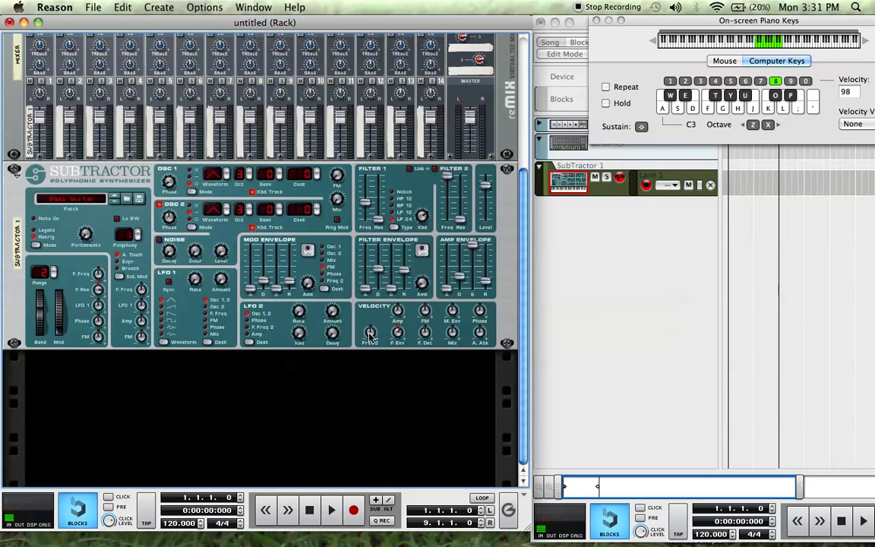
- Create an MClass Compressor on the SubTractor device
click(328, 343)
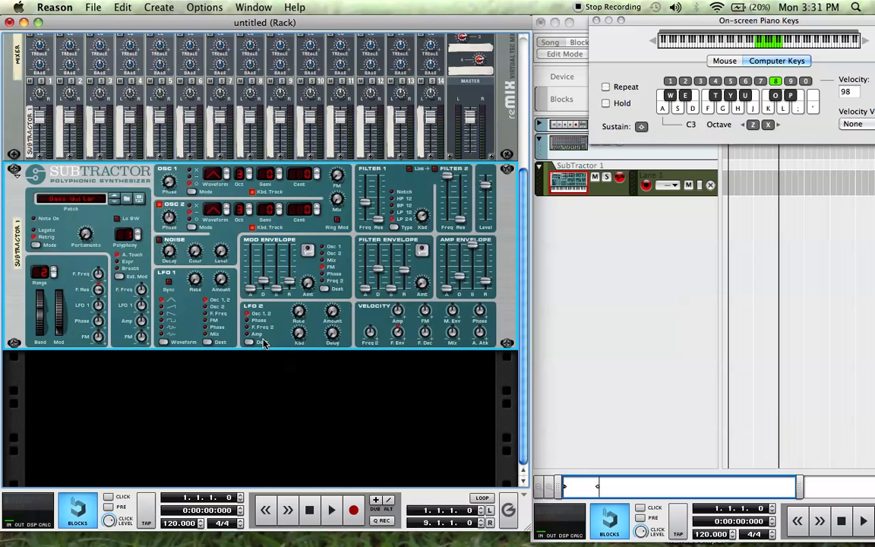
right_click(328, 343)
mouse_move(327, 368)
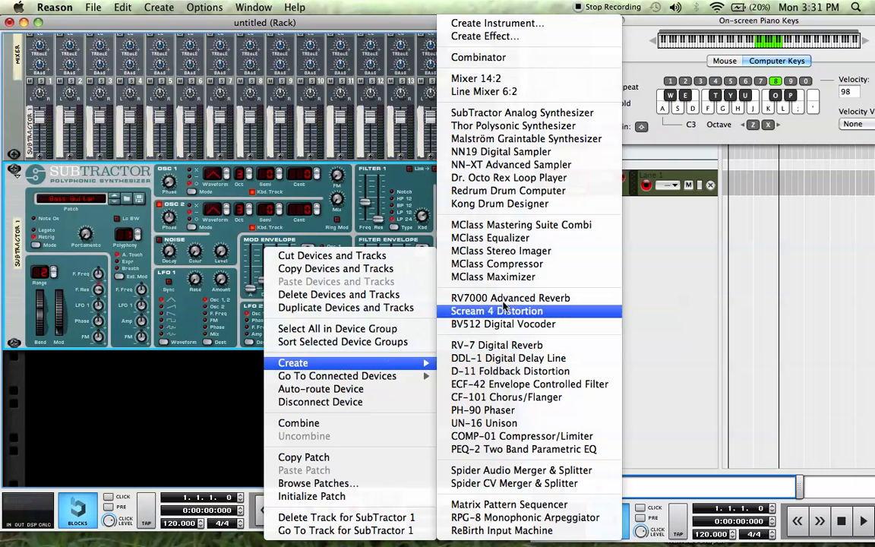
click(510, 263)
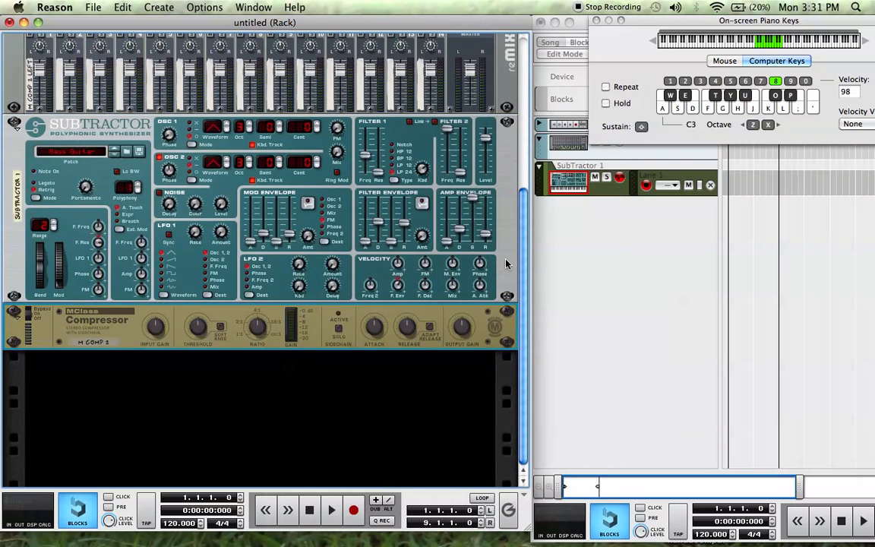
- Create an MClass Equalizer on the MClass Compressor and show the resulting cable routing on the rack's rear
right_click(314, 334)
mouse_move(400, 423)
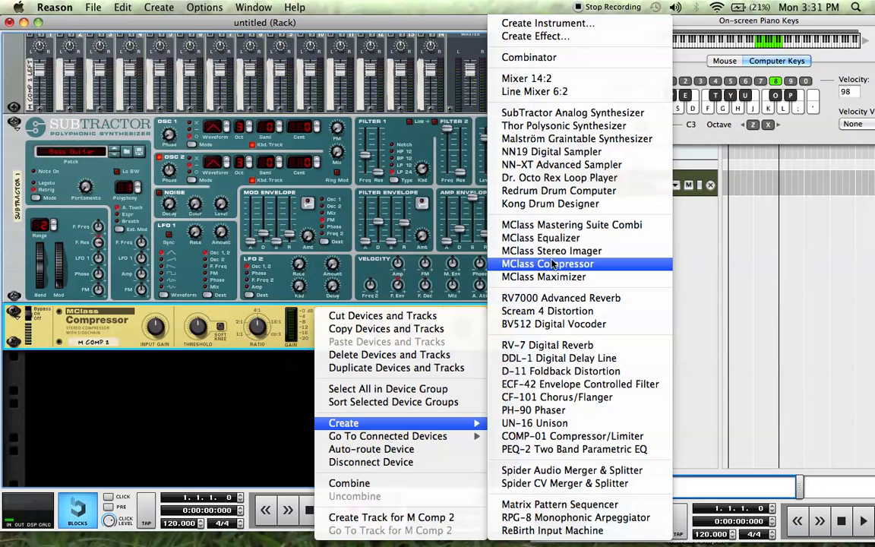
click(552, 240)
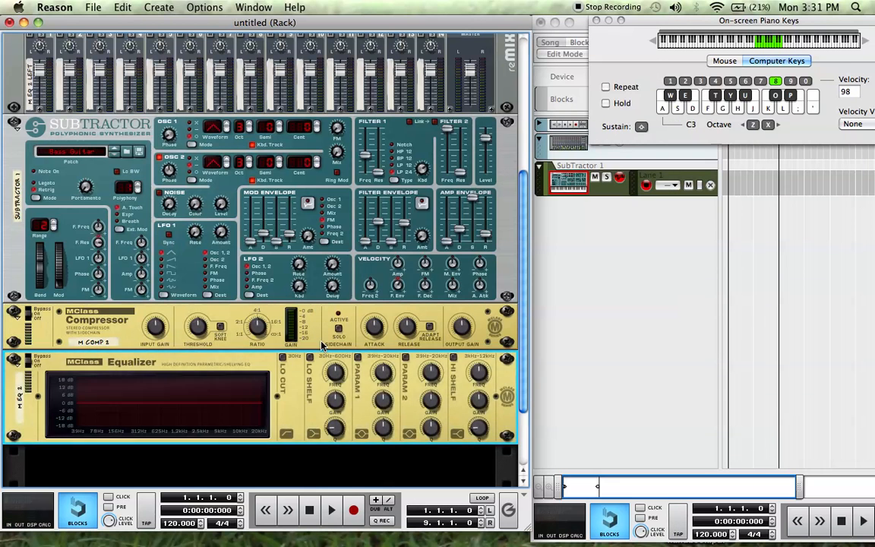
key(Tab)
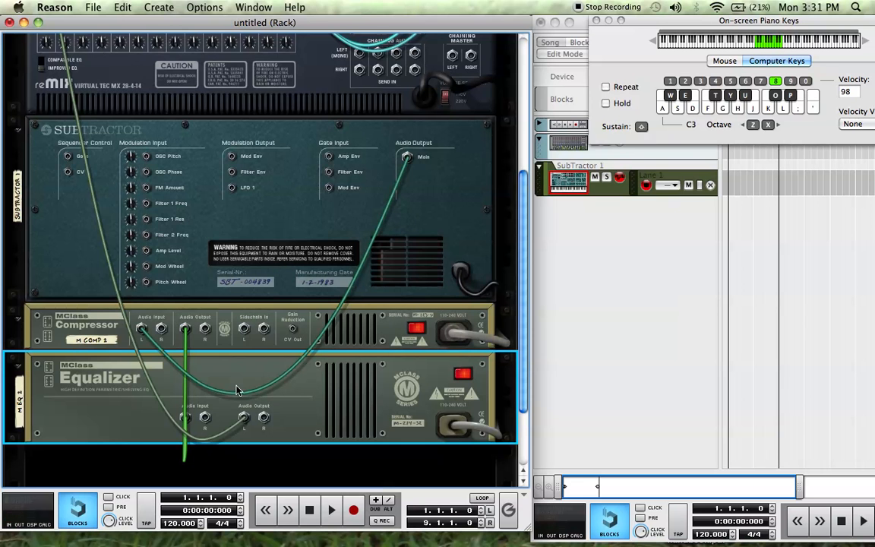
- Return to the rack's front and delete the MClass Equalizer, MClass Compressor and SubTractor devices
key(Tab)
key(BackSpace)
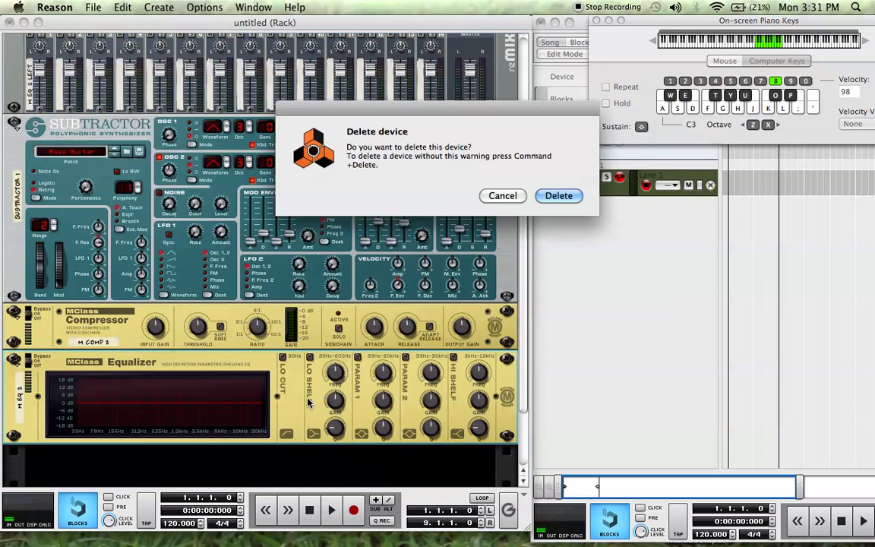
click(559, 196)
click(325, 282)
key(BackSpace)
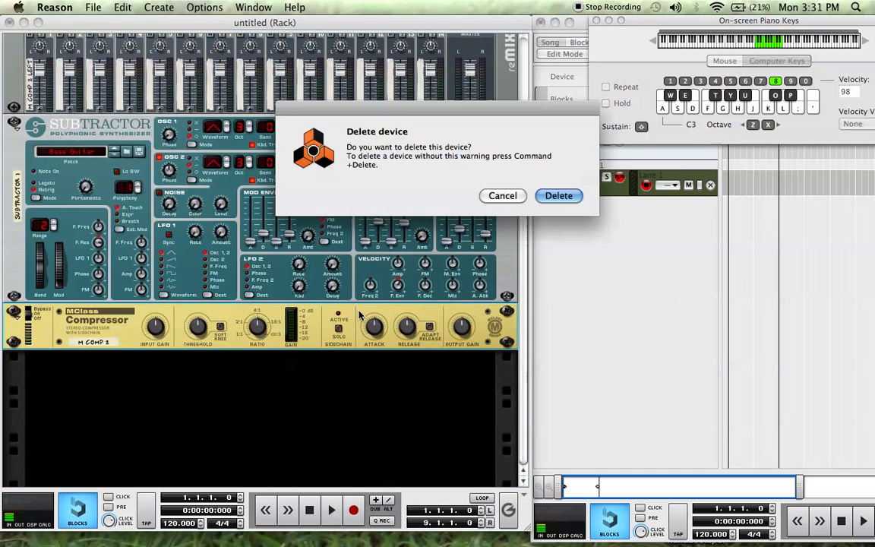
click(559, 196)
key(BackSpace)
key(Return)
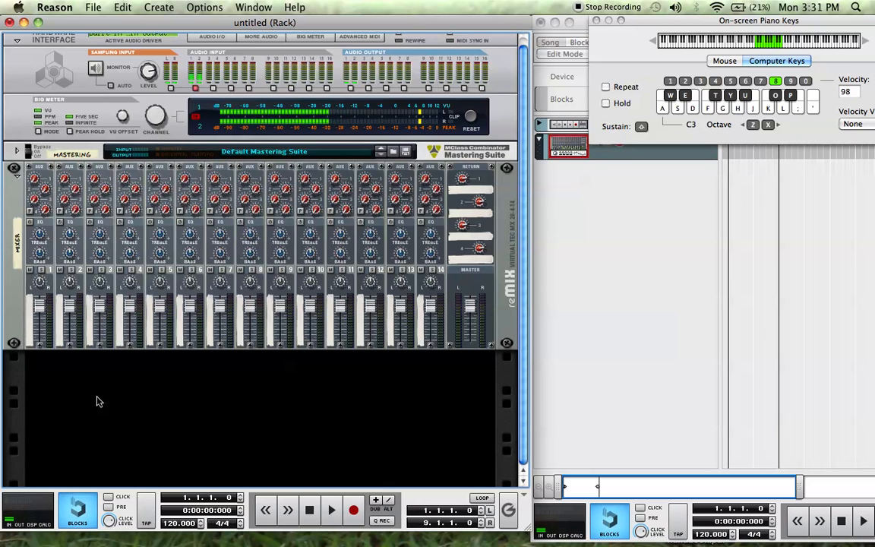
- Create a Combinator in the empty rack space below the mixer and check its rear cabling
right_click(127, 391)
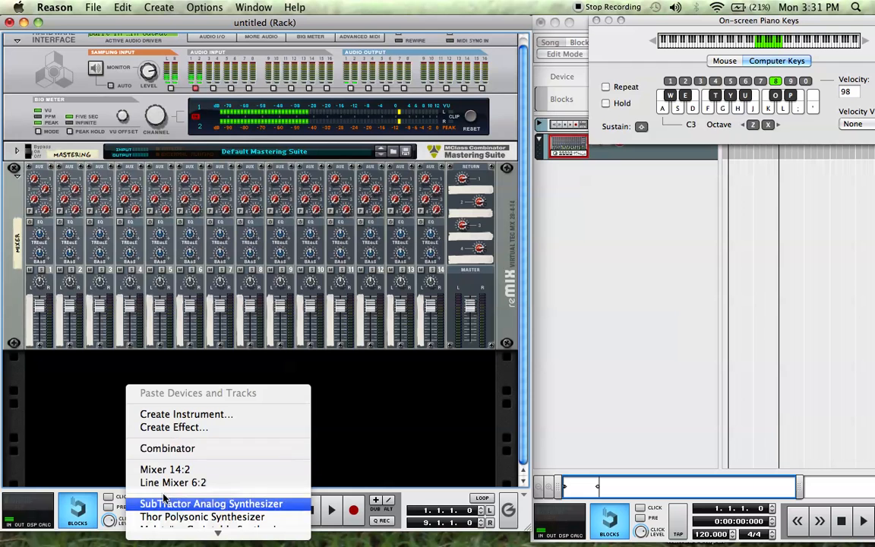
click(169, 448)
key(Tab)
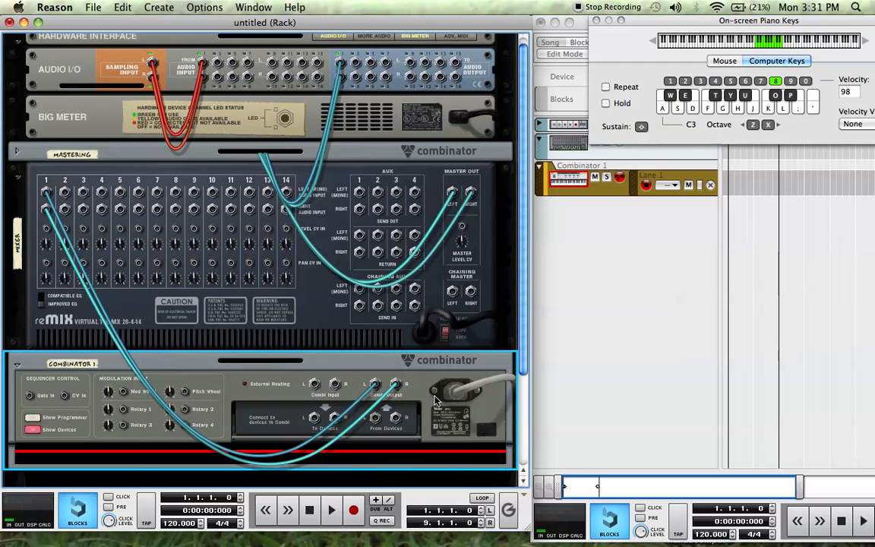
key(Tab)
- Create a Line Mixer 6:2 inside the Combinator's empty device area
scroll(275, 382, down, 3)
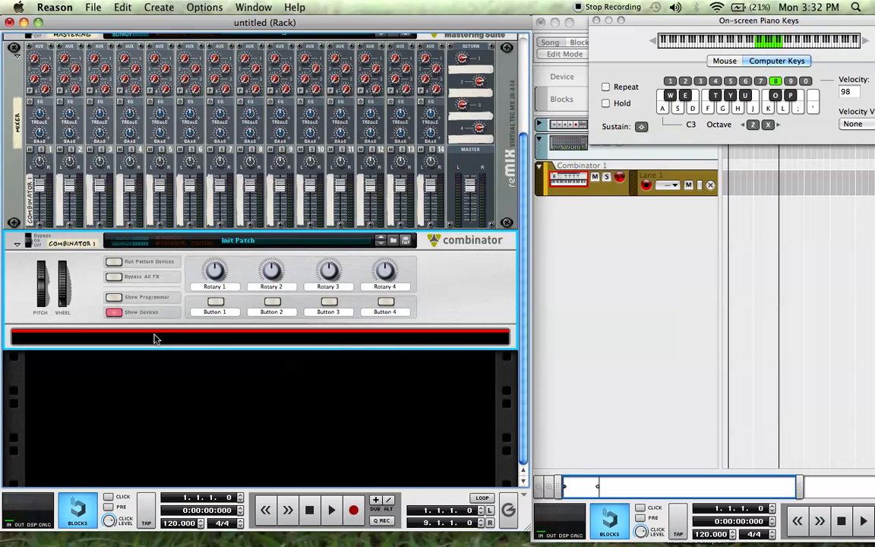
right_click(104, 342)
mouse_move(189, 330)
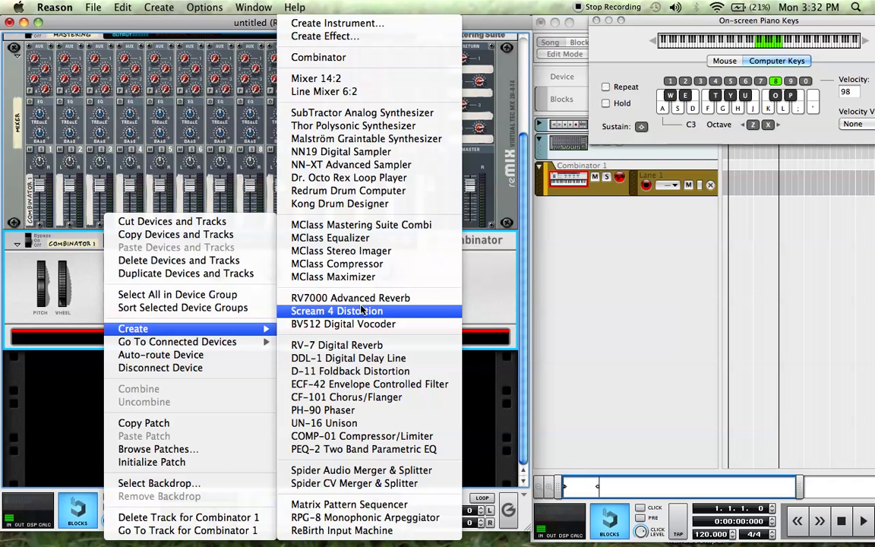
click(325, 92)
- Examine the rear cabling between the Line Mixer, the Combinator and the main mixer, and compare it with the front view
key(Tab)
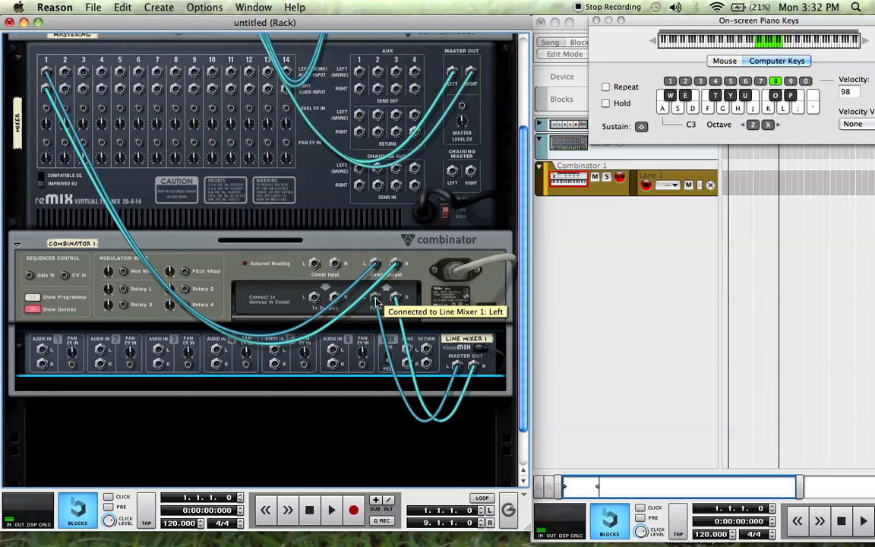
scroll(152, 197, up, 3)
scroll(44, 149, down, 5)
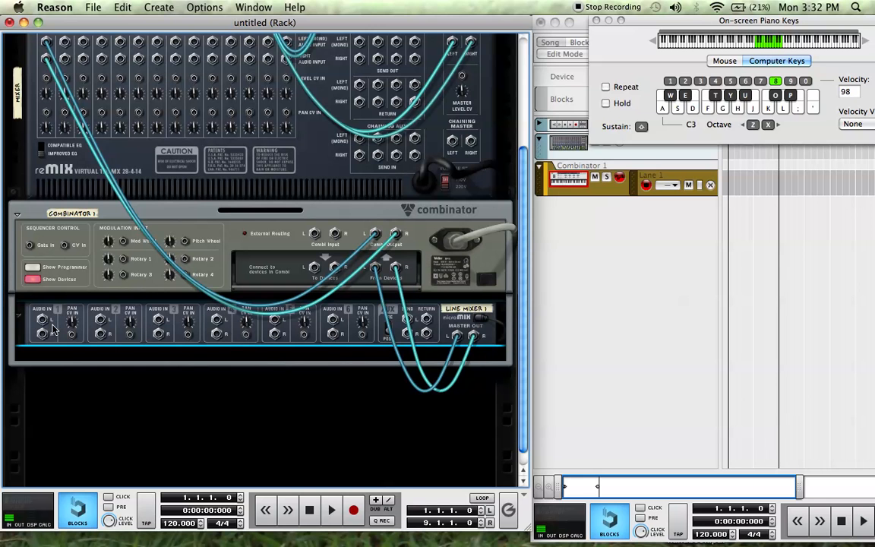
scroll(51, 327, down, 2)
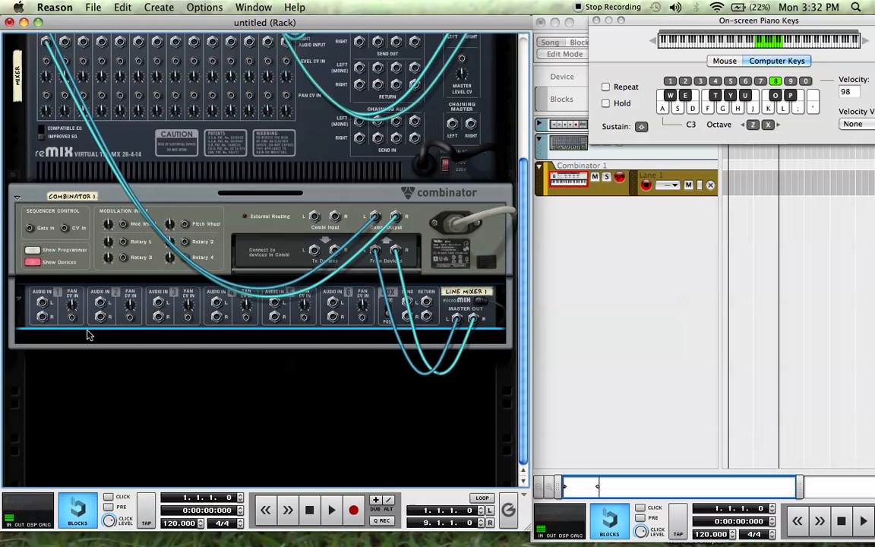
key(Tab)
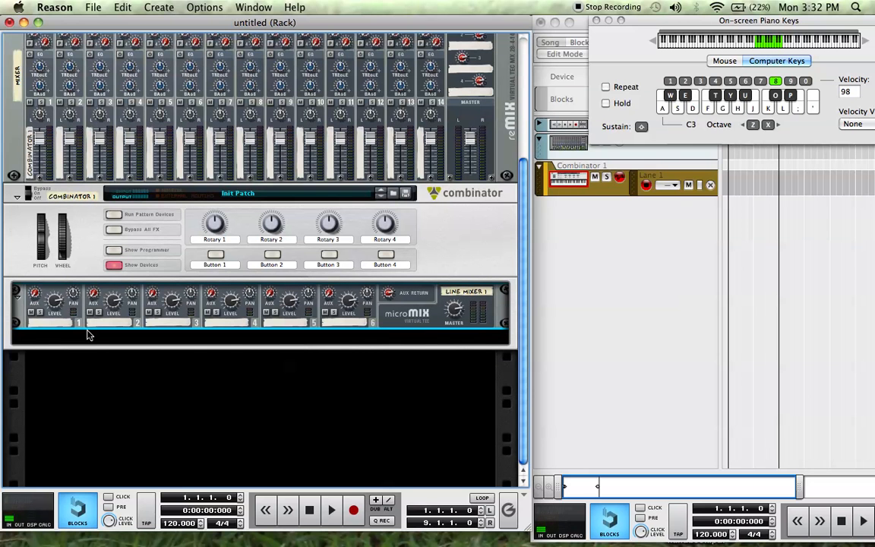
key(Tab)
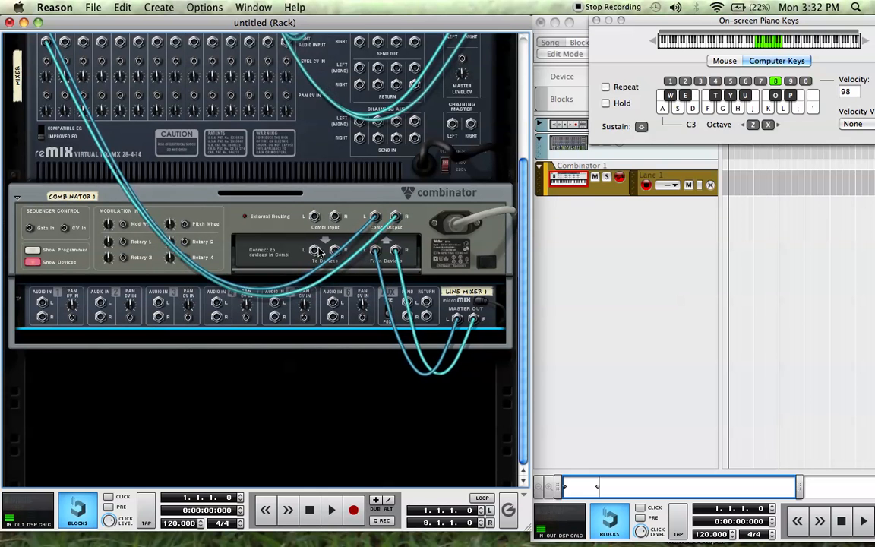
scroll(372, 205, up, 1)
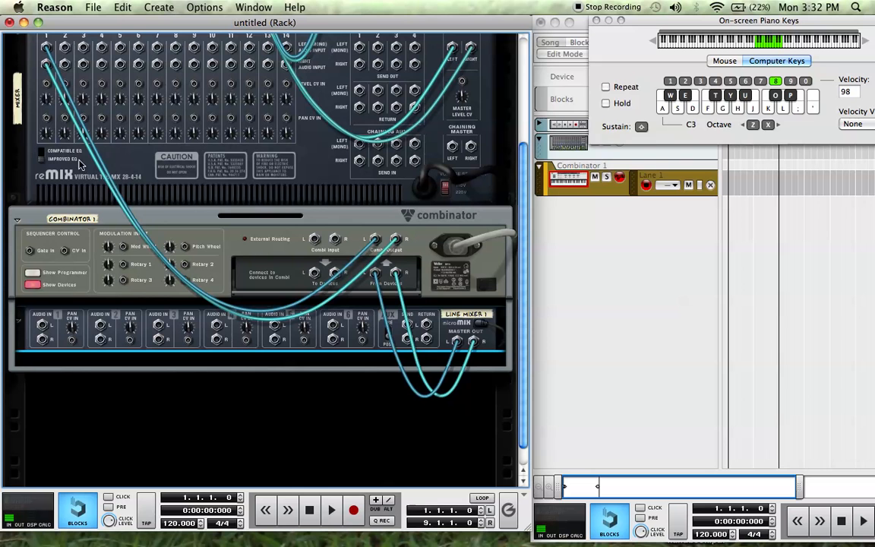
key(Tab)
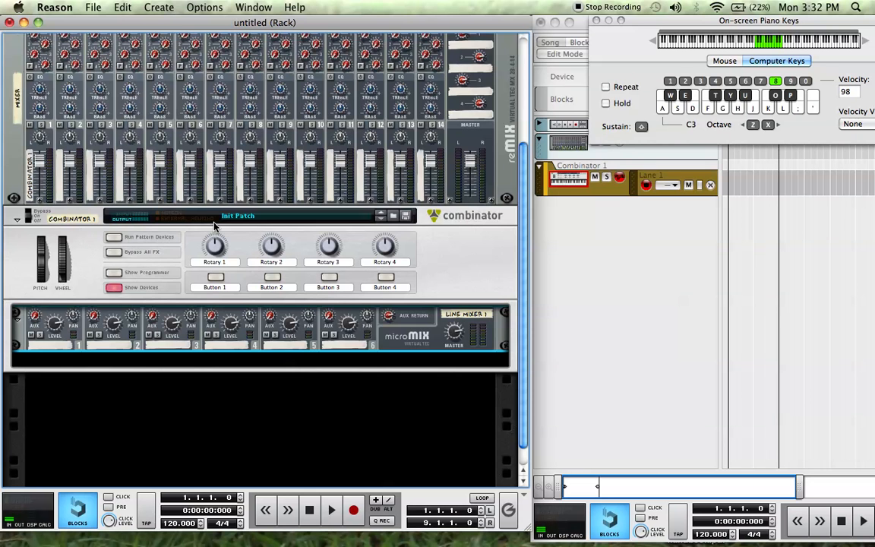
- Create a SubTractor Analog Synthesizer inside the Combinator below the Line Mixer and check its cabling on the rear
scroll(180, 305, down, 1)
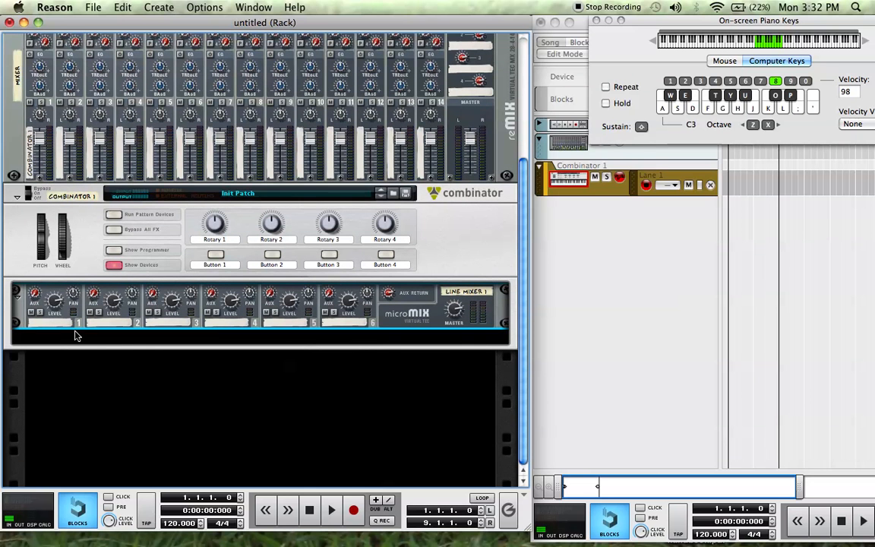
right_click(75, 336)
click(67, 340)
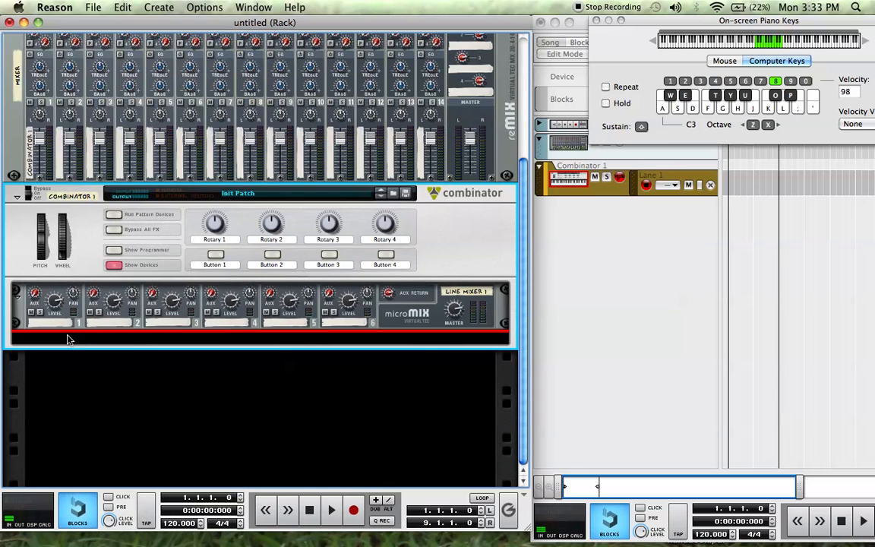
right_click(80, 340)
mouse_move(114, 328)
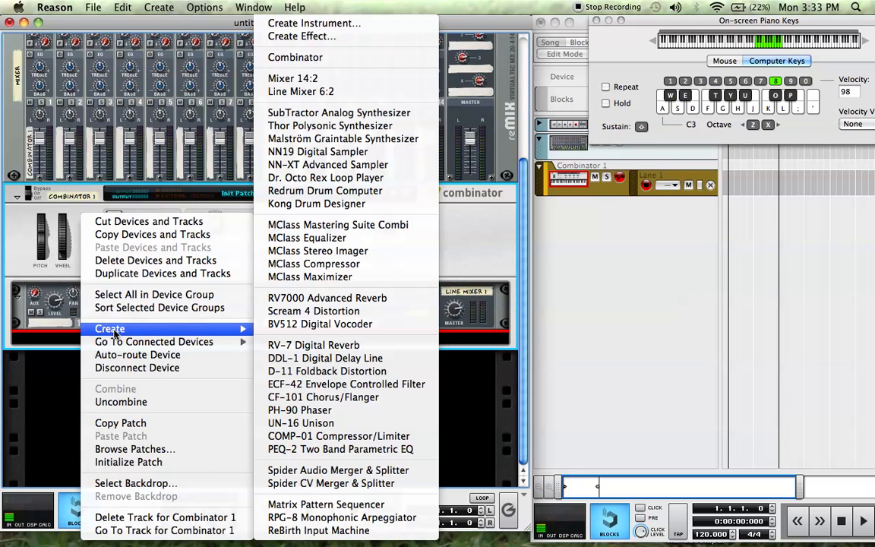
click(327, 114)
key(Tab)
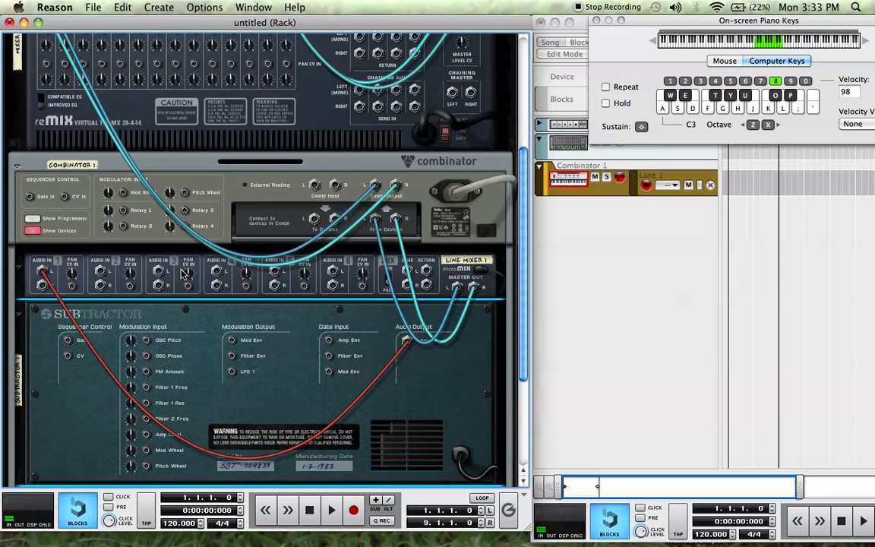
key(Tab)
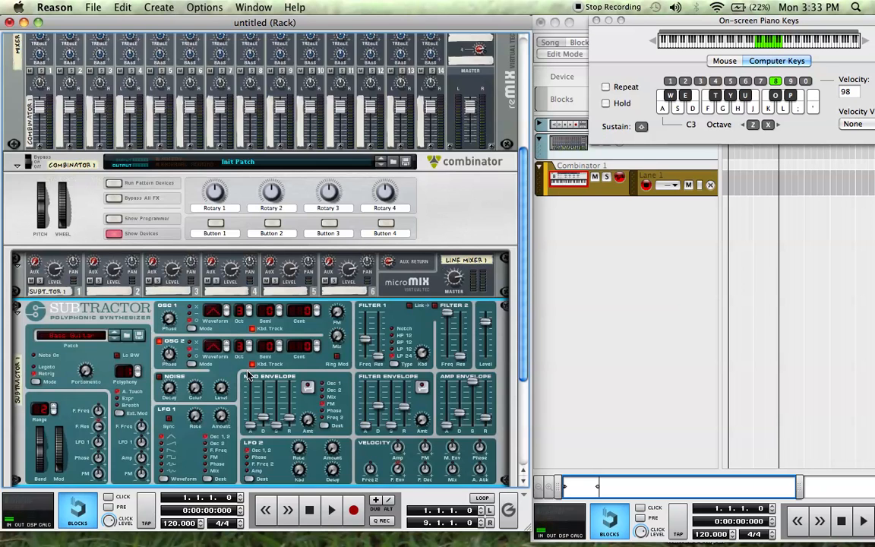
- Create a Thor Polysonic Synthesizer inside the Combinator, below the SubTractor
scroll(243, 357, down, 5)
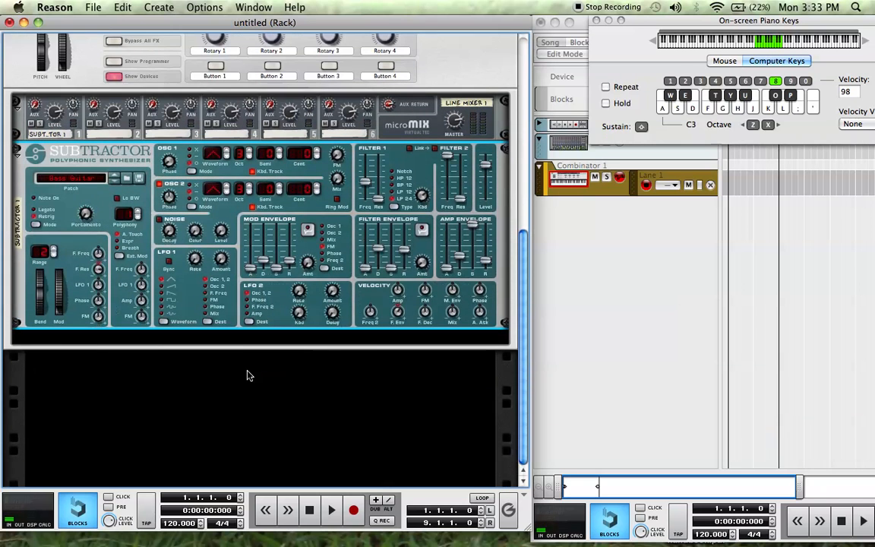
right_click(234, 322)
mouse_move(334, 363)
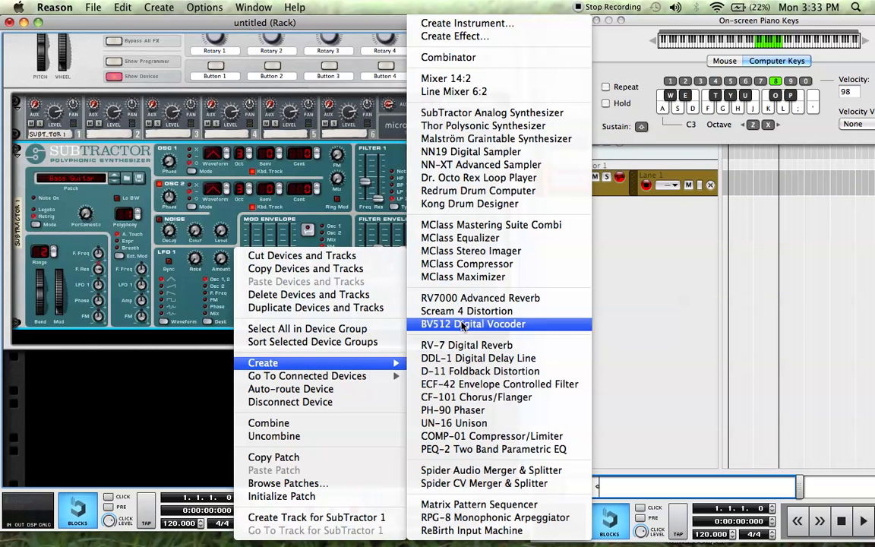
click(478, 126)
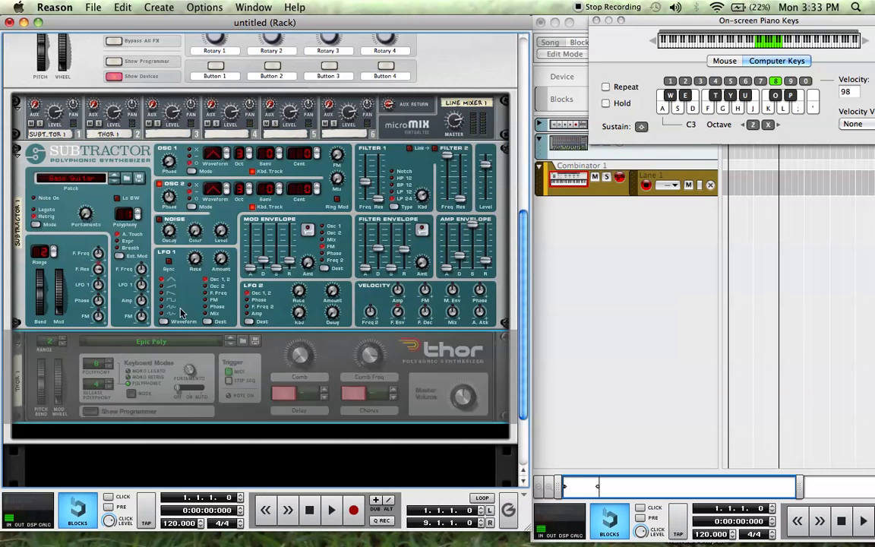
- Create an NN-XT Advanced Sampler inside the Combinator below Thor and check its cabling on the rear
right_click(178, 289)
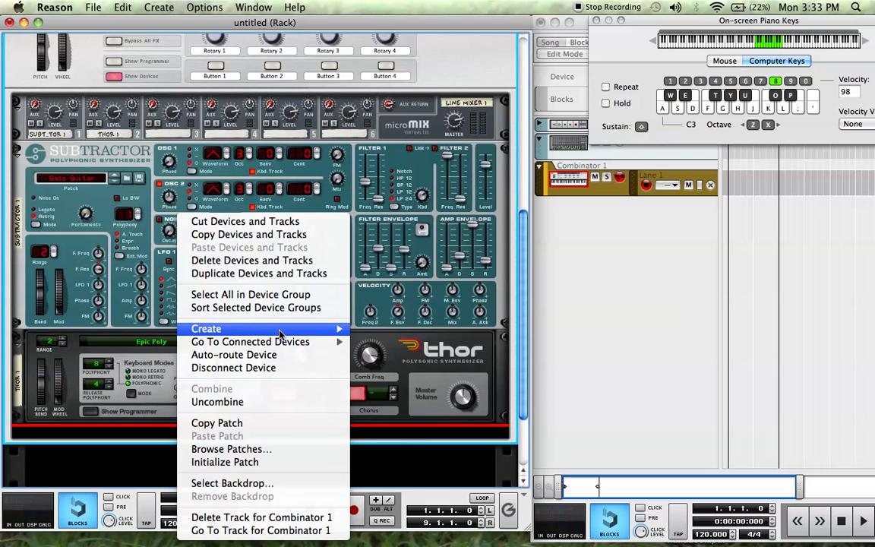
mouse_move(280, 332)
click(445, 164)
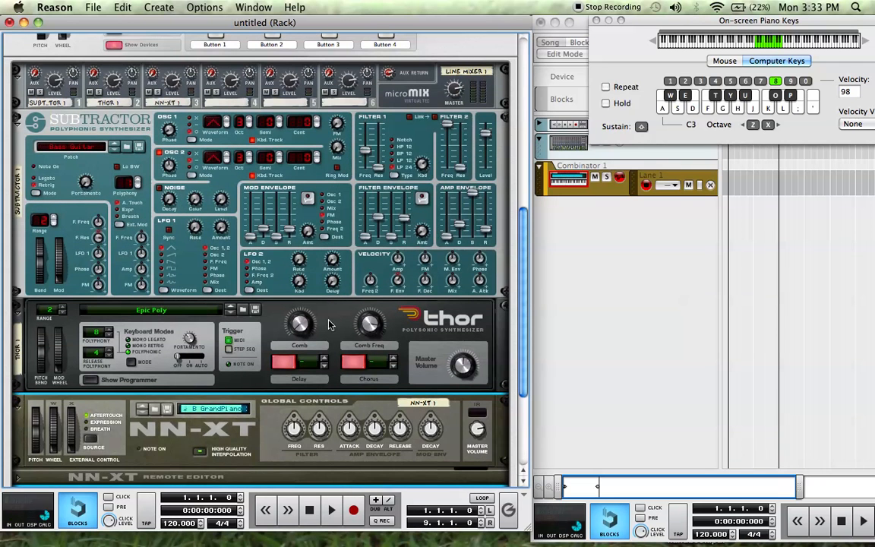
key(Tab)
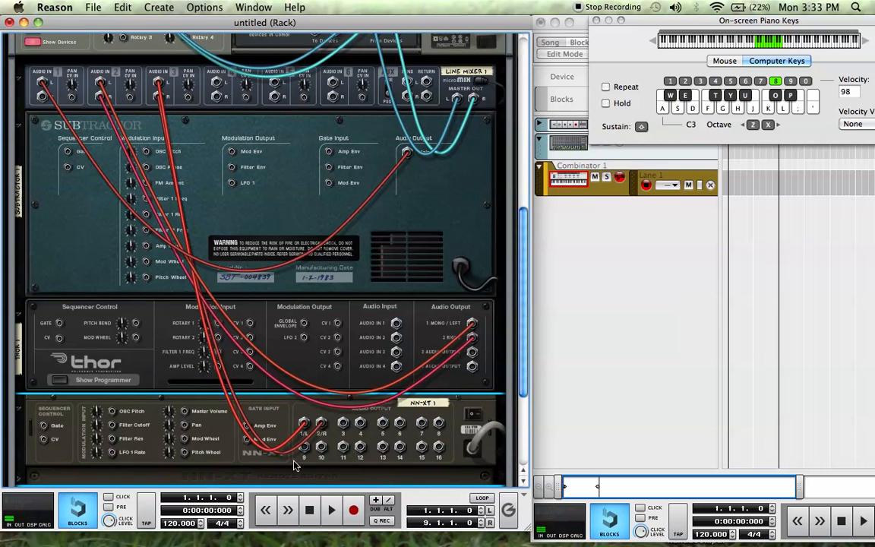
- Create an MClass Compressor below the NN-XT inside the Combinator and inspect its routing to the Line Mixer
scroll(265, 425, down, 3)
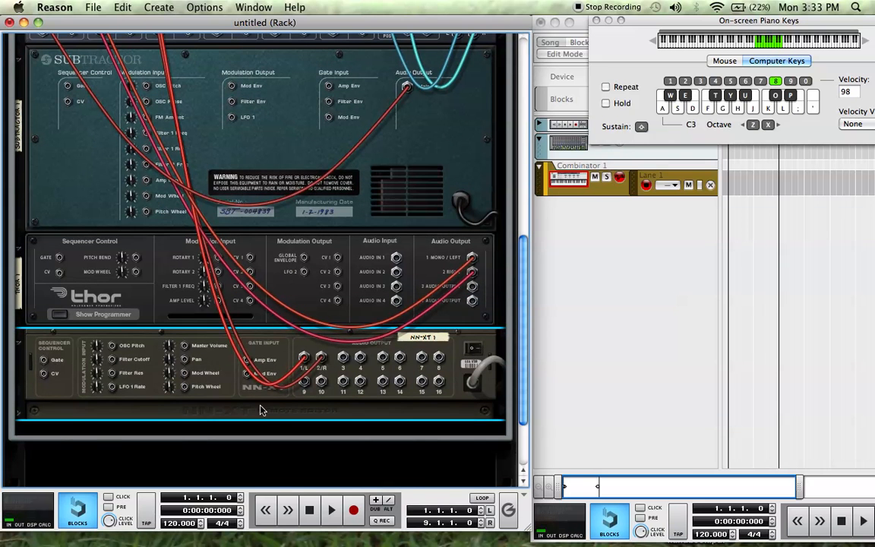
right_click(261, 410)
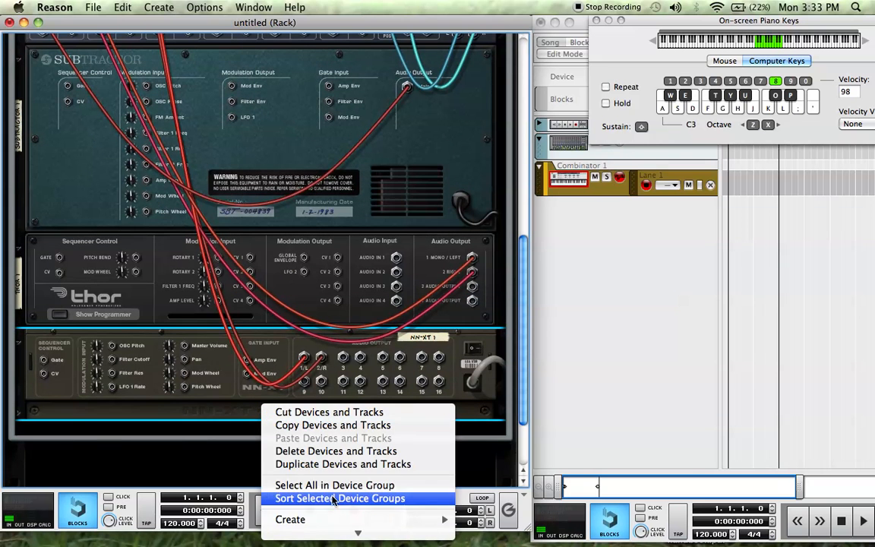
mouse_move(367, 537)
mouse_move(364, 415)
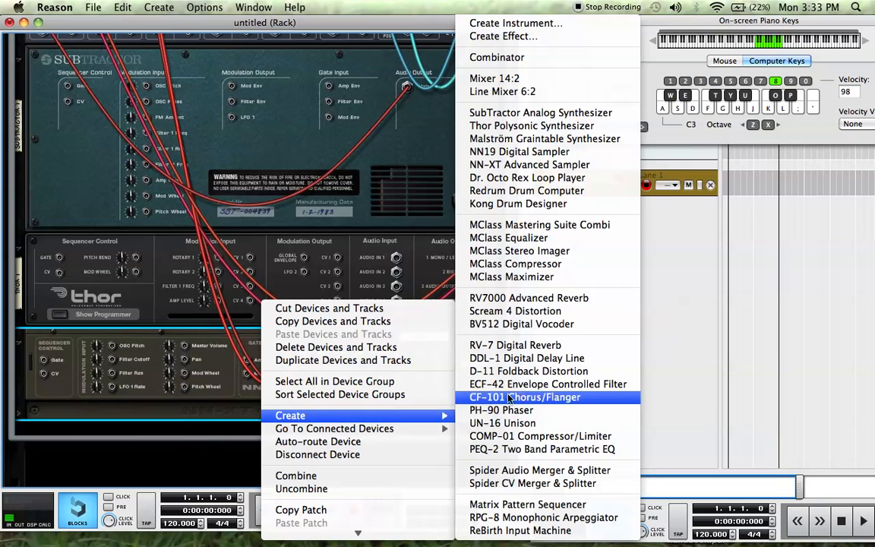
click(516, 263)
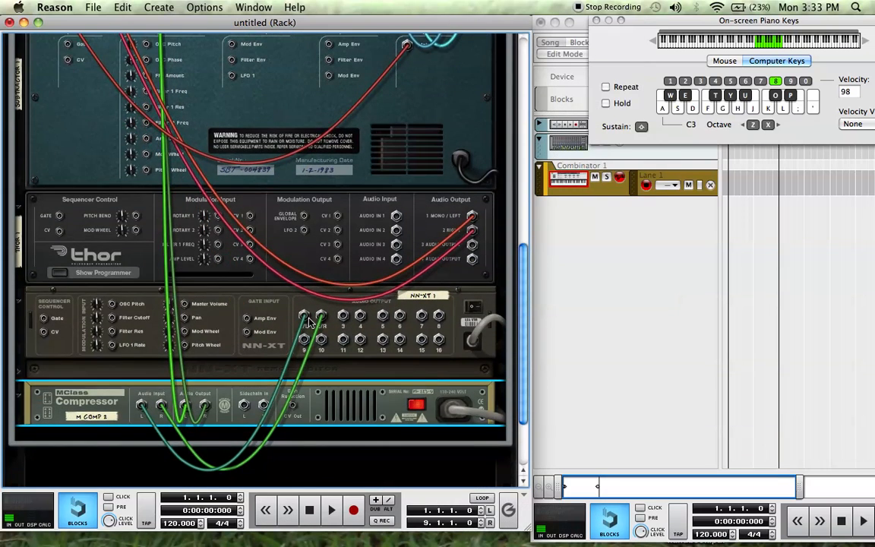
scroll(161, 396, up, 5)
scroll(161, 200, down, 5)
scroll(162, 205, down, 1)
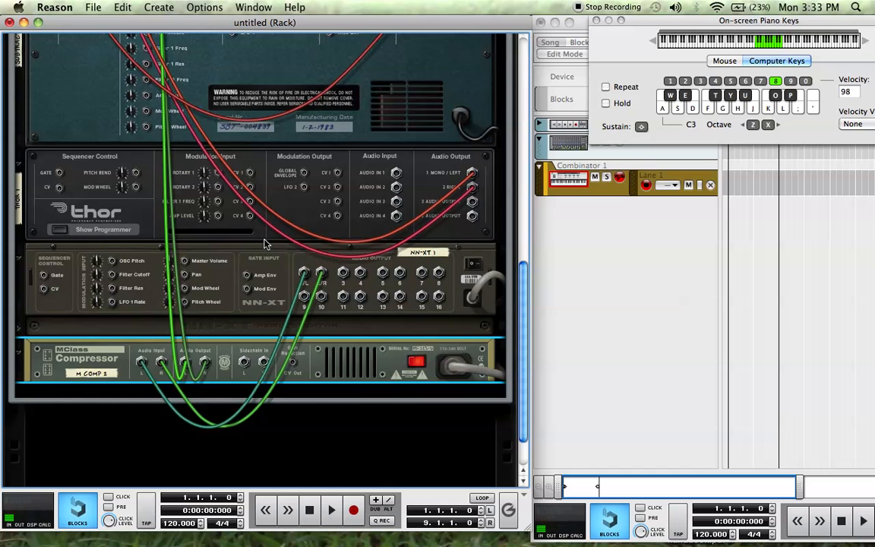
- Return to the front of the rack and rename the Combinator as Syth1
key(Tab)
scroll(264, 244, up, 5)
scroll(264, 244, down, 6)
scroll(264, 244, up, 8)
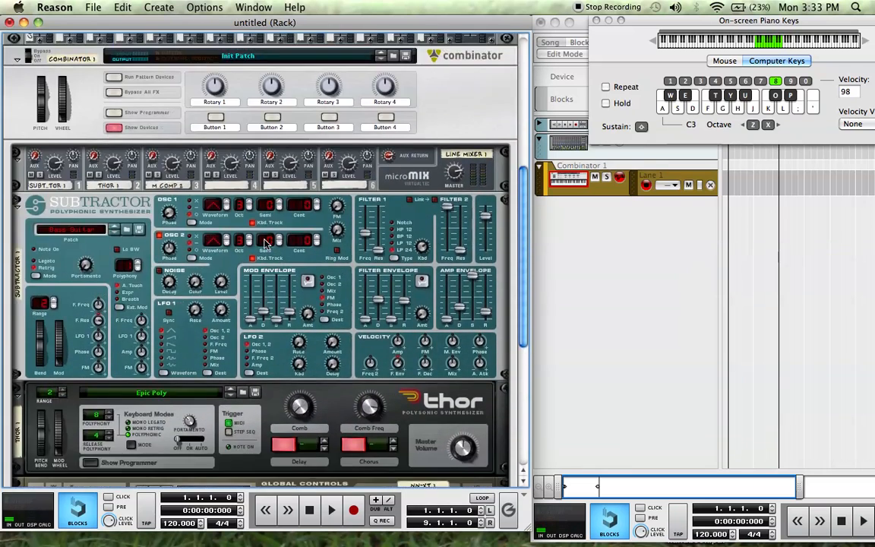
scroll(264, 244, up, 3)
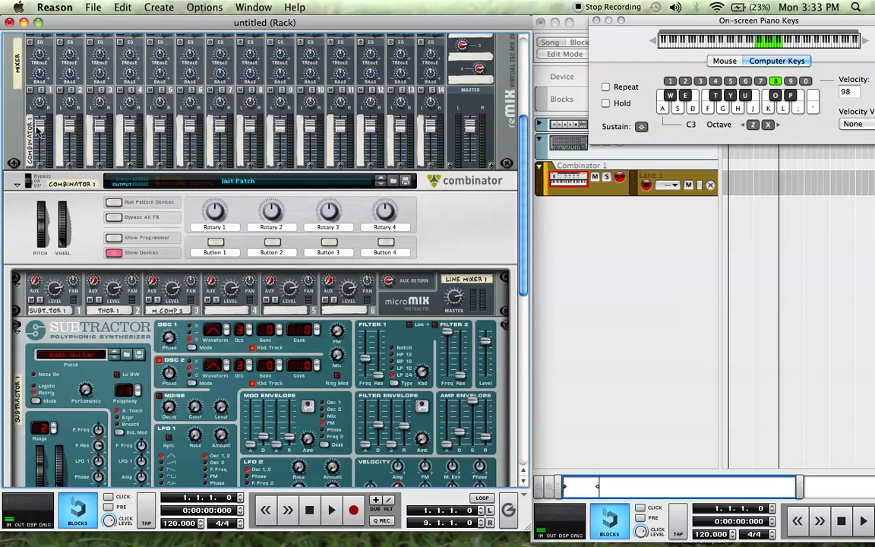
double_click(59, 184)
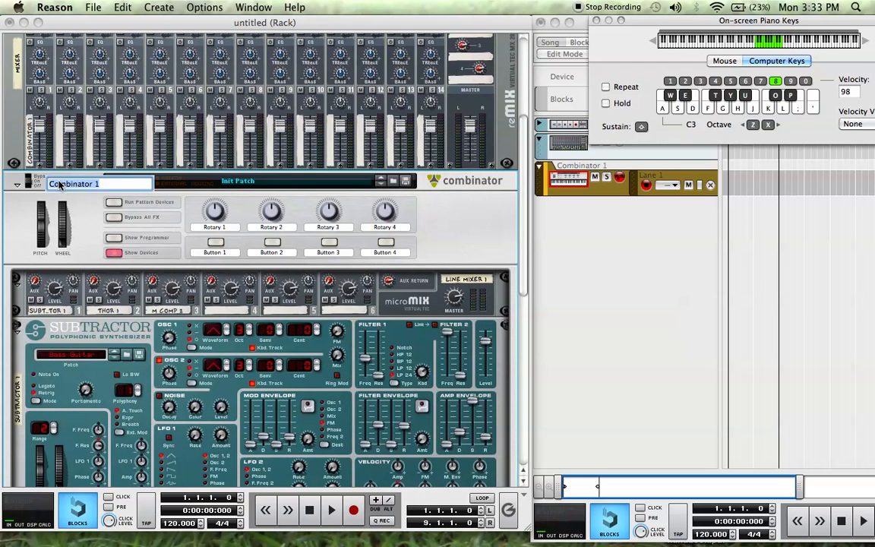
text(Syth1)
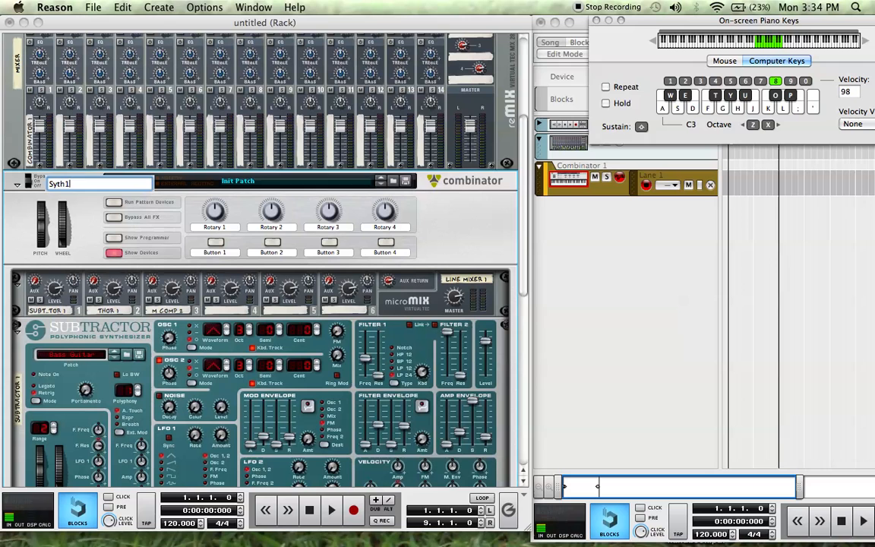
key(Return)
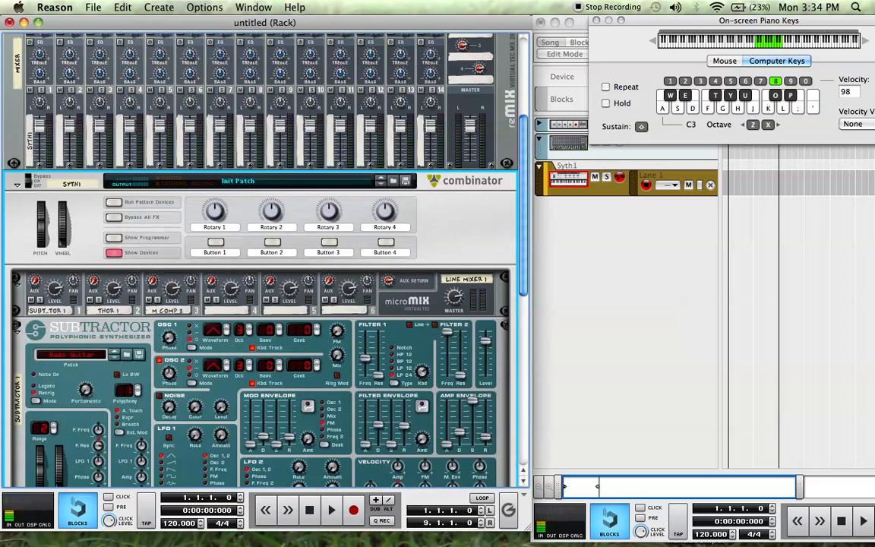
- Hide the devices inside the Syth1 Combinator and show them again
click(110, 252)
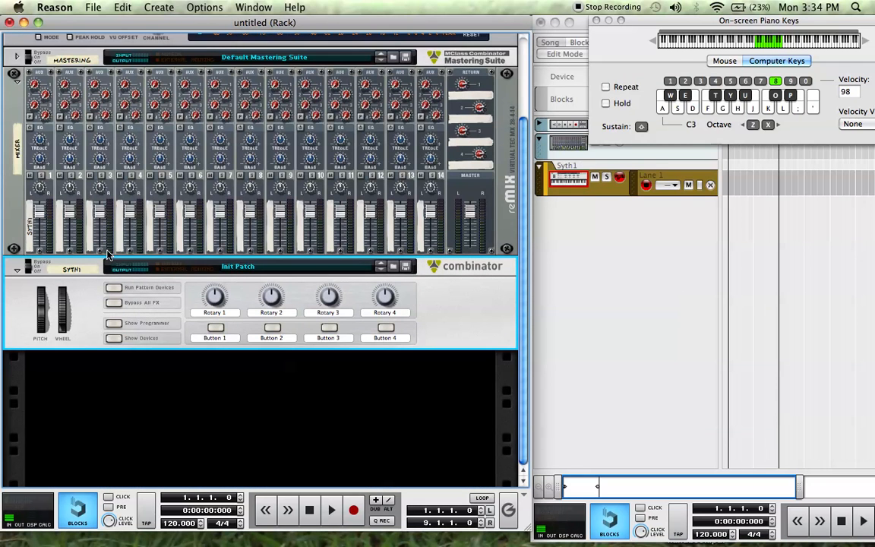
click(113, 337)
scroll(144, 326, down, 3)
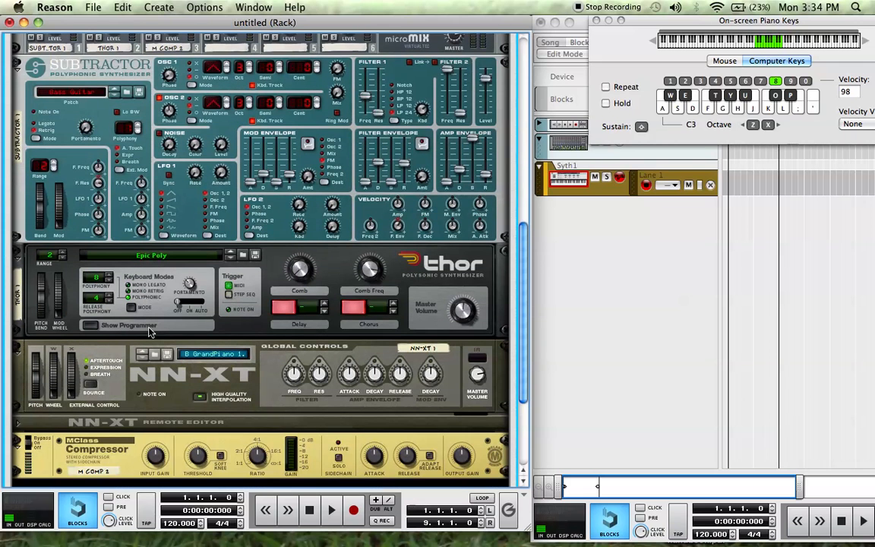
- Play a few test notes through the Syth1 Combinator and look over its instruments and compressor
key(d)
key(f)
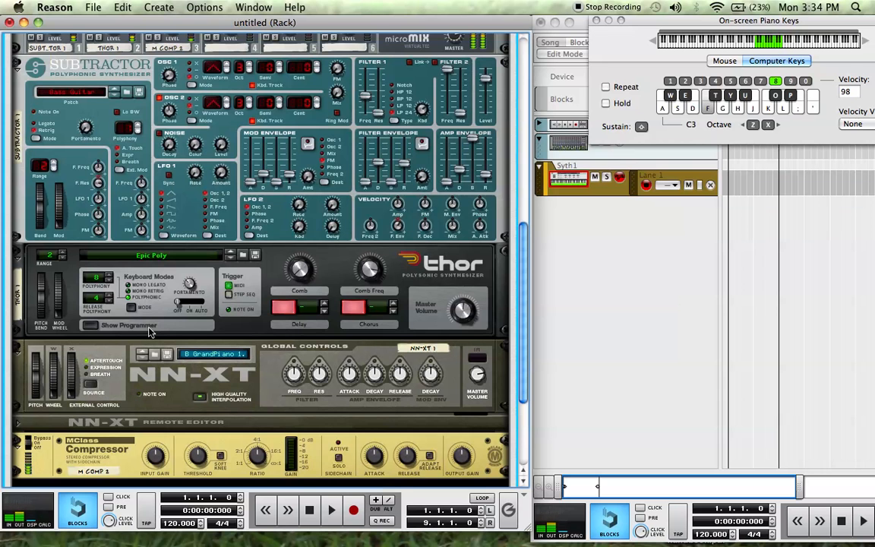
scroll(197, 329, down, 3)
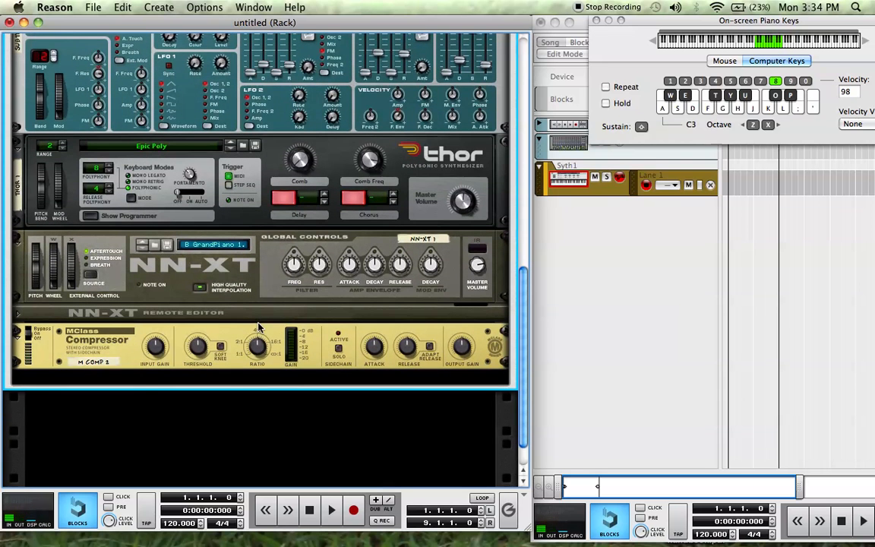
scroll(258, 326, up, 5)
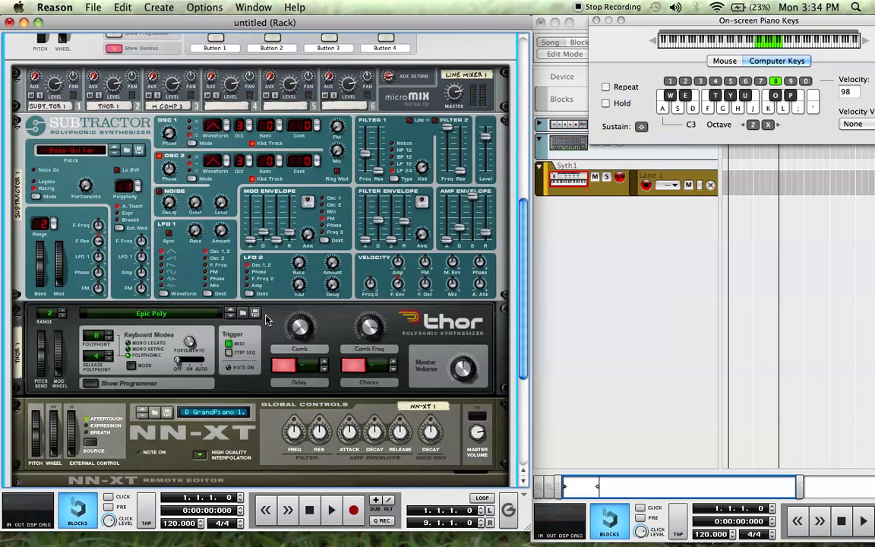
click(577, 9)
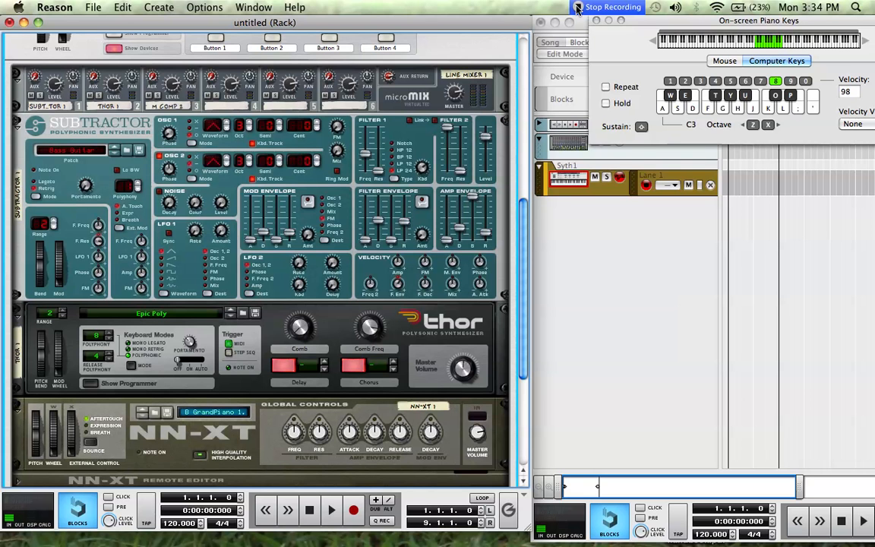